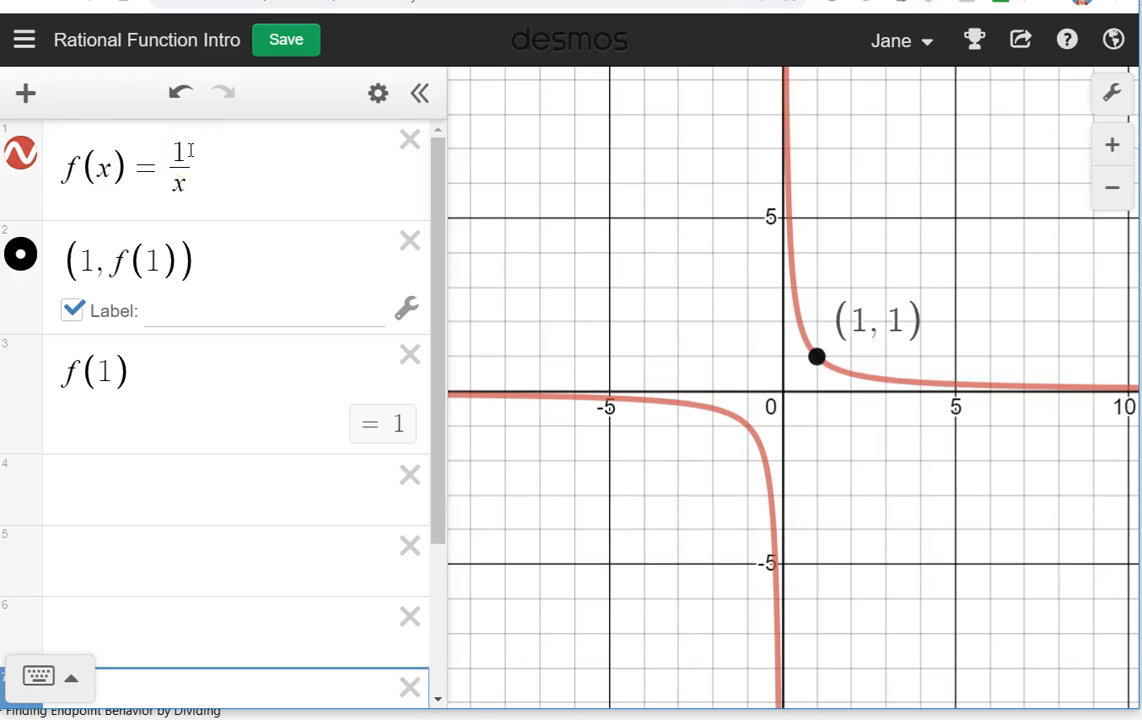
Evaluate the function at x = 0 by changing the argument of the standalone f(1) expression to 0.
left_click(186, 186)
left_click(204, 183)
left_click_drag(122, 372, 102, 372)
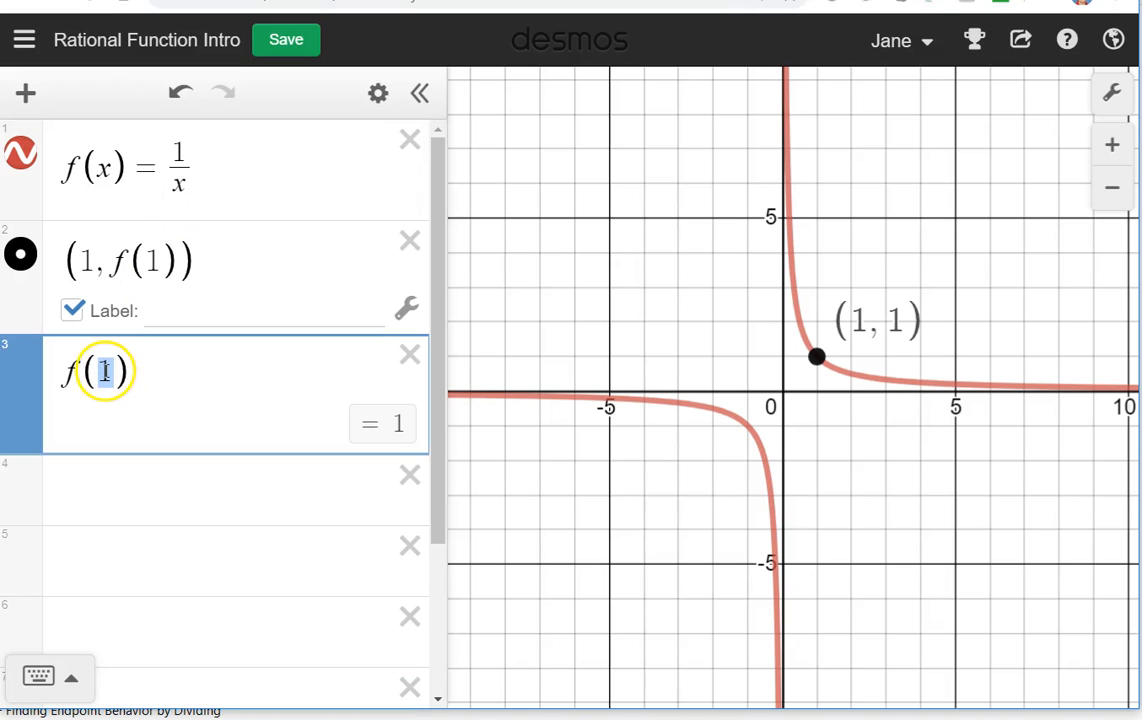
type("0")
left_click(353, 430)
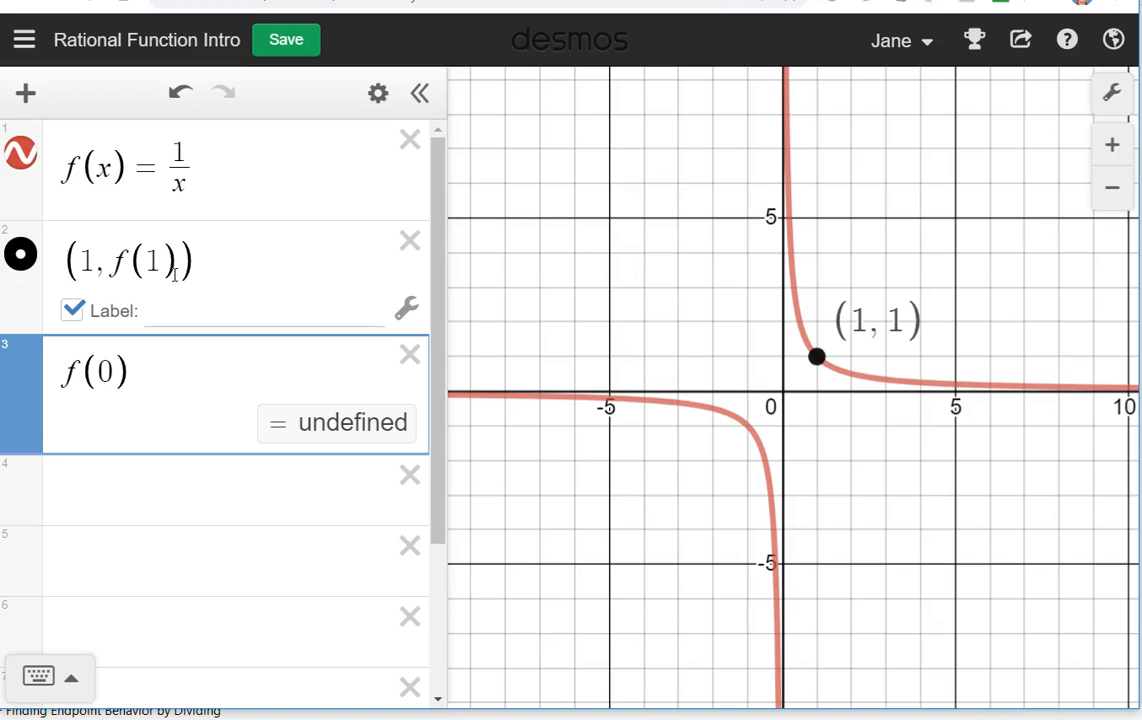
Evaluate the function near zero, setting the argument to 0.001, −0.001, −0.000001, −0.00000001 and finally 0.00000001.
type(".001")
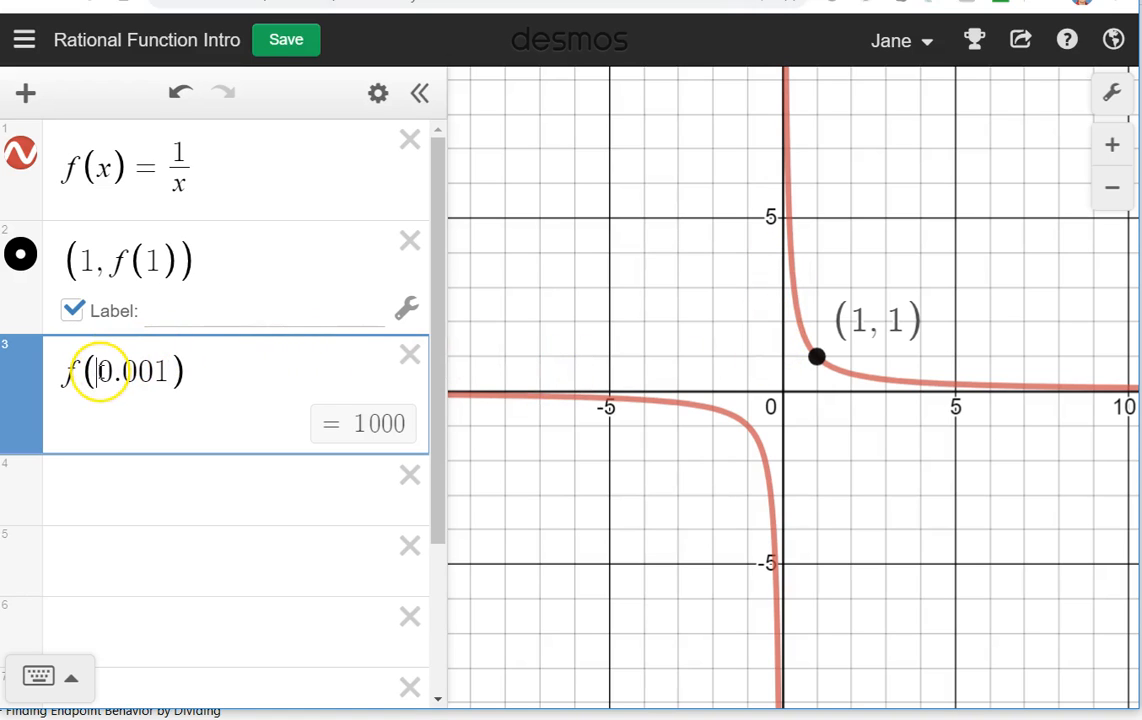
type("-")
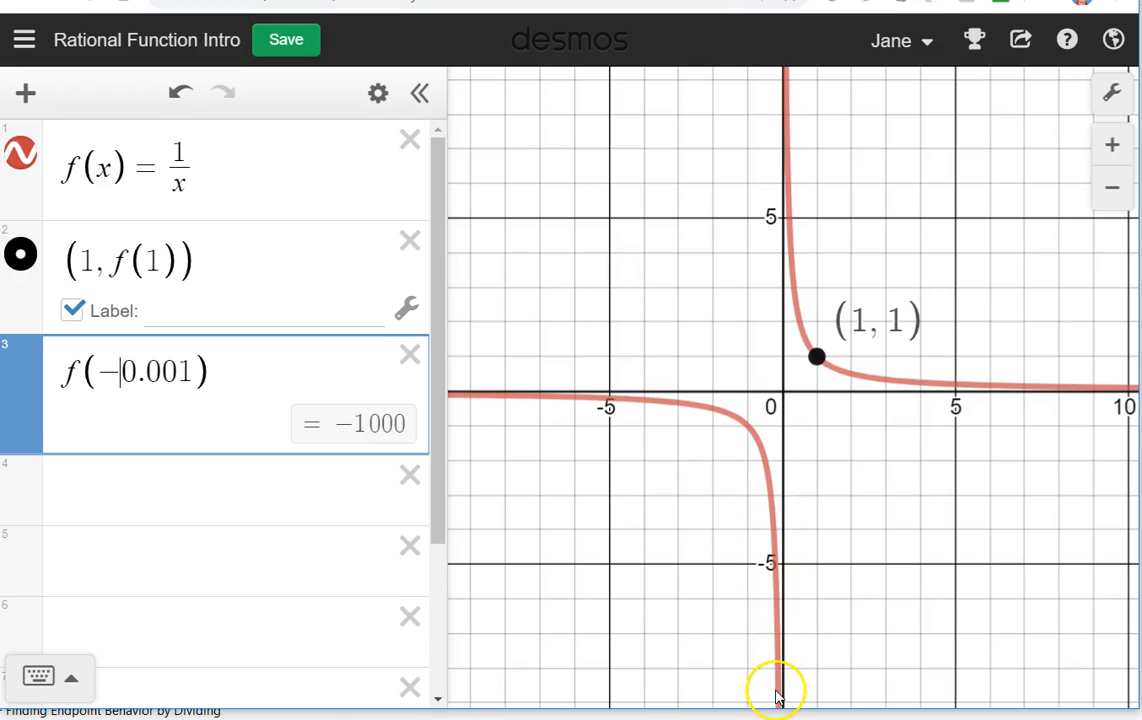
left_click(147, 372)
type("000")
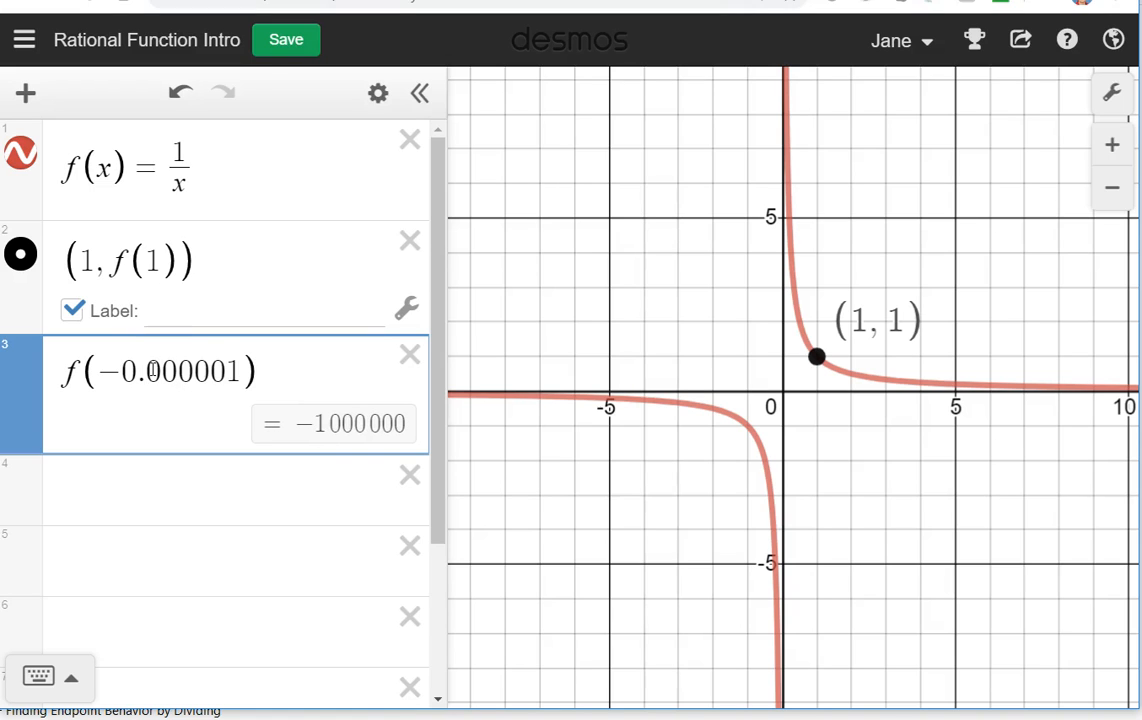
type("00")
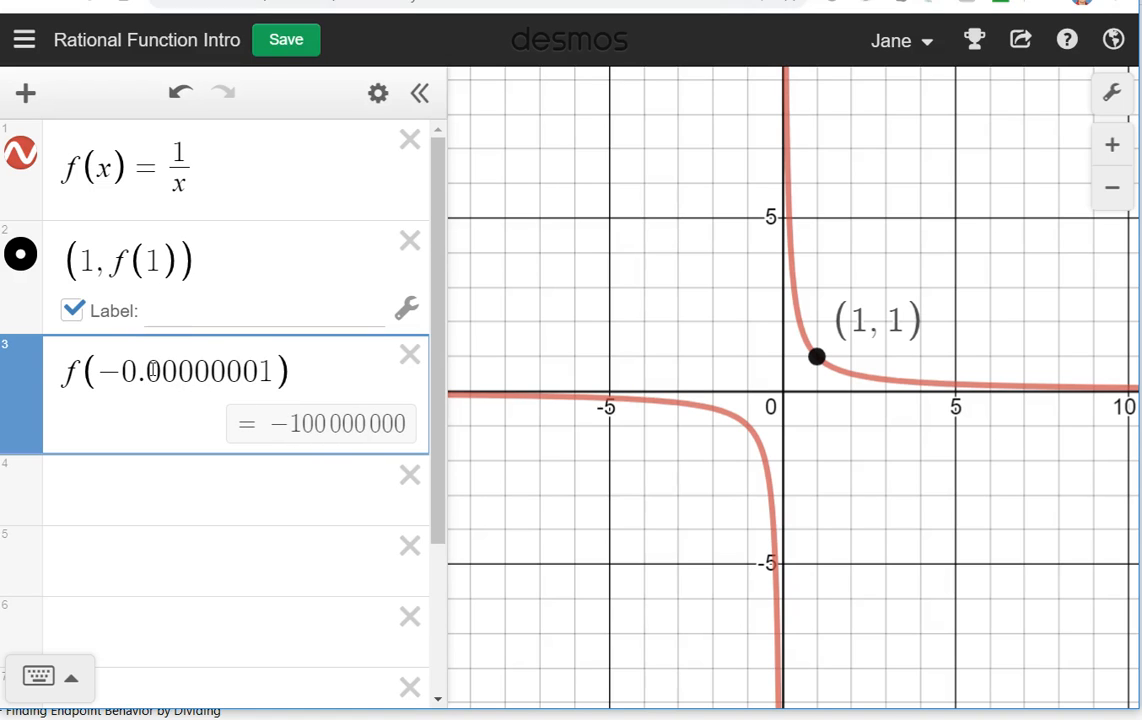
left_click(122, 368)
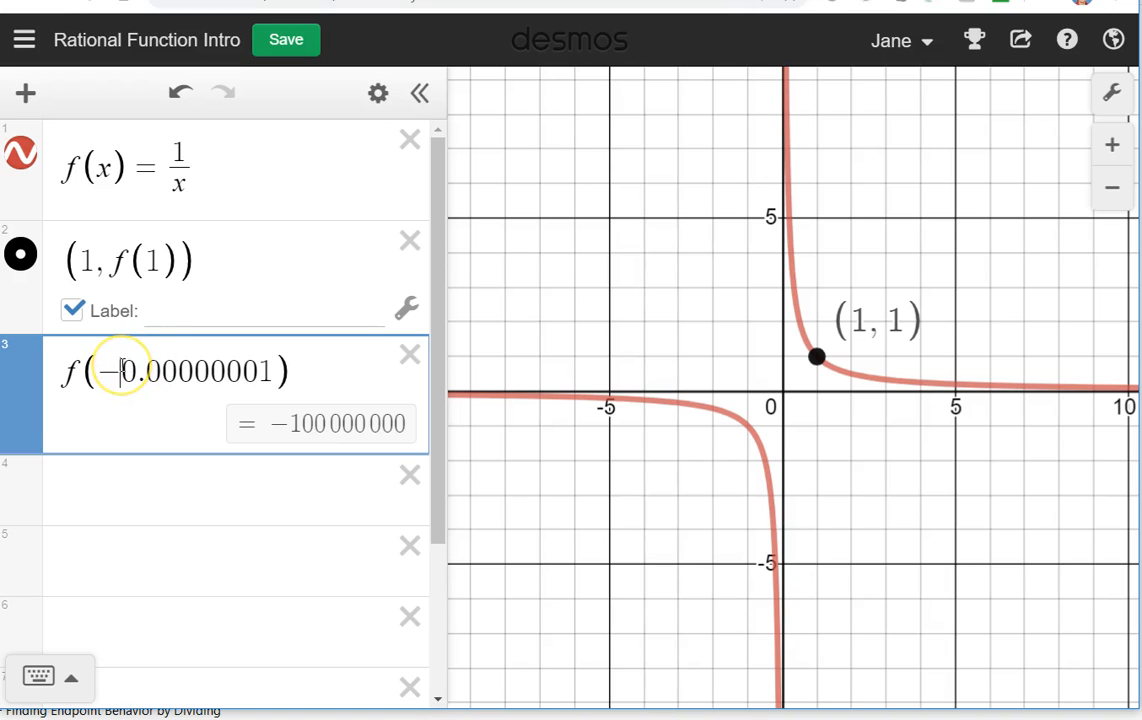
key("BackSpace")
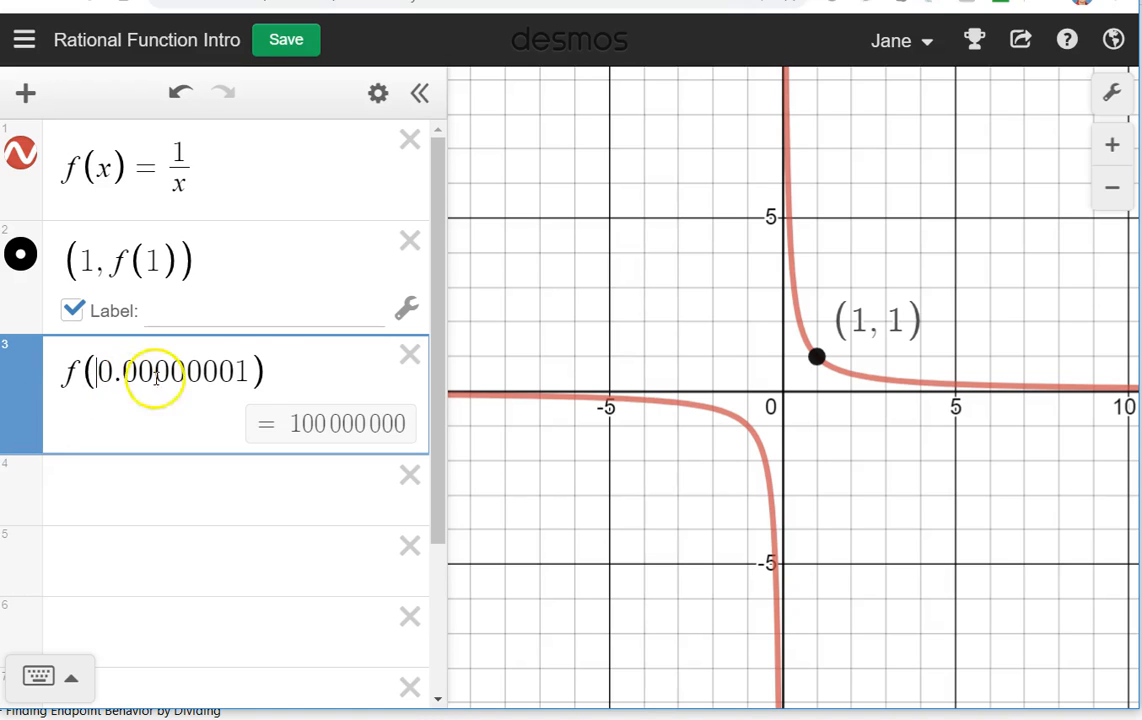
Replace the small decimal argument in the standalone function evaluation with 100.
left_click(247, 370)
key("BackSpace")
key("BackSpace")
key("BackSpace")
key("BackSpace")
key("BackSpace")
key("BackSpace")
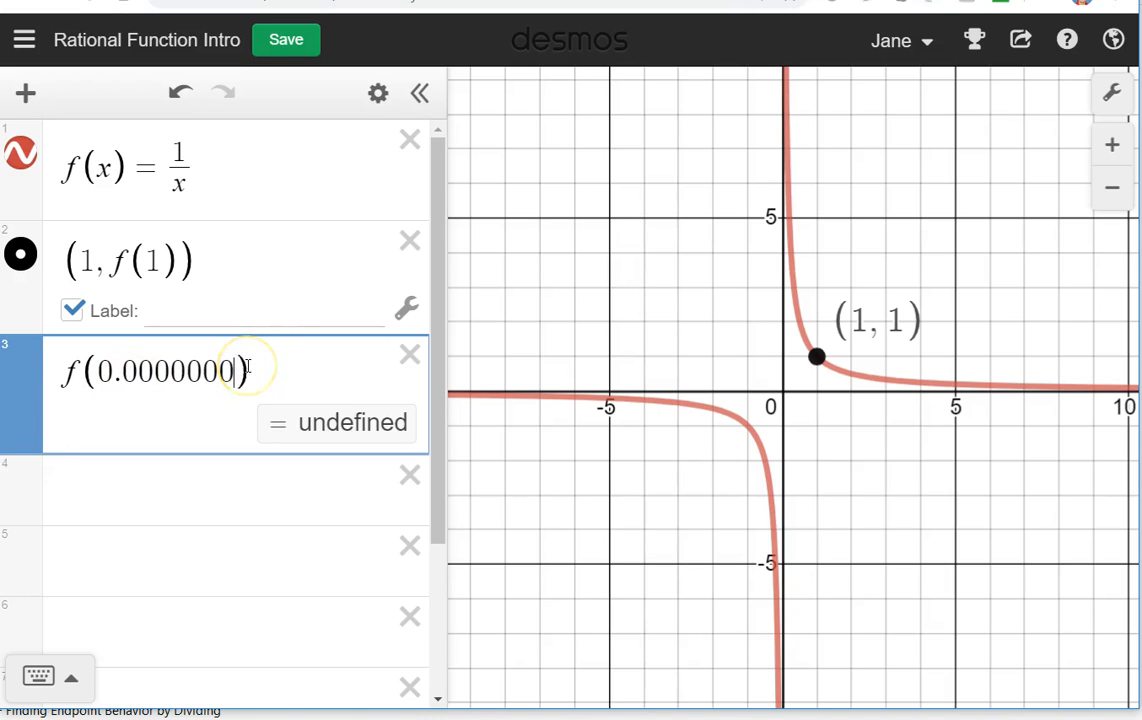
key("BackSpace")
key("BackSpace")
key("BackSpace")
key("BackSpace")
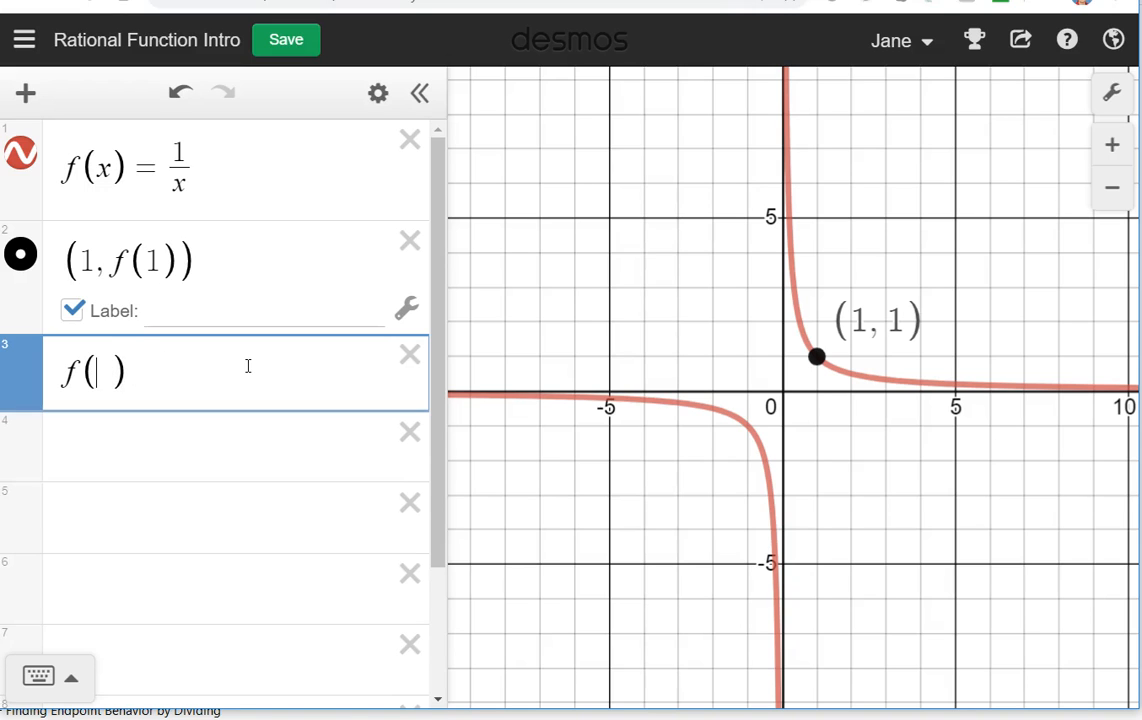
type("100")
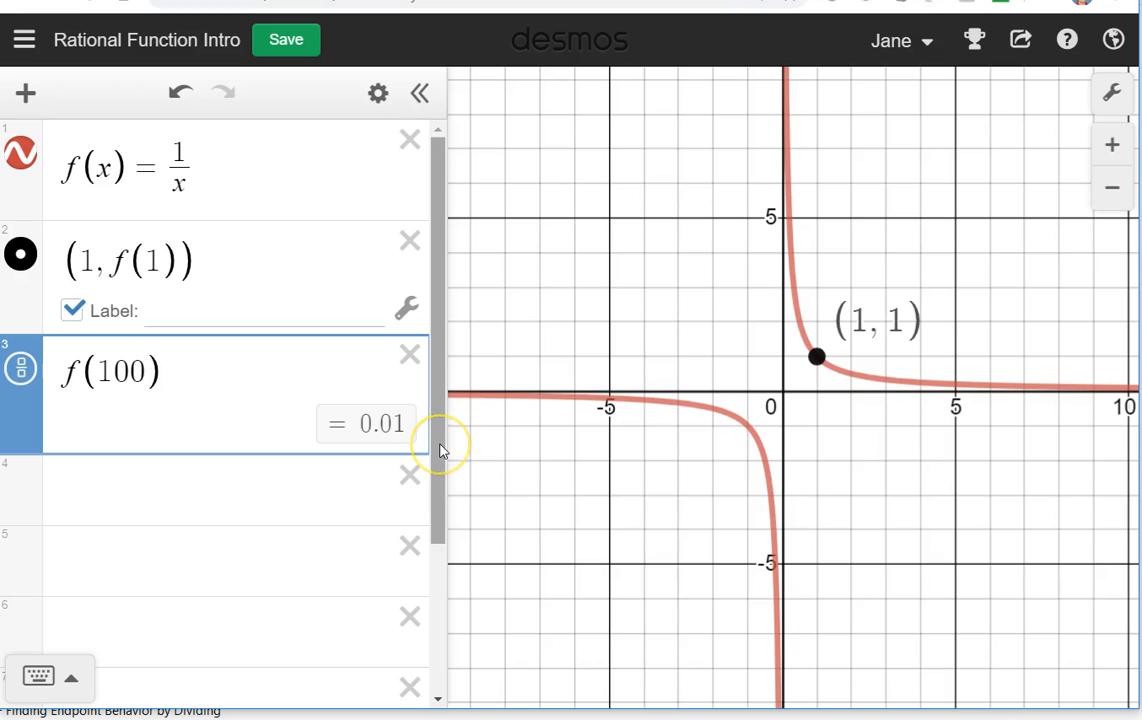
Evaluate the function at 1000, 10000, 10000000 and finally 1000000, and slightly widen the expression list.
type("0")
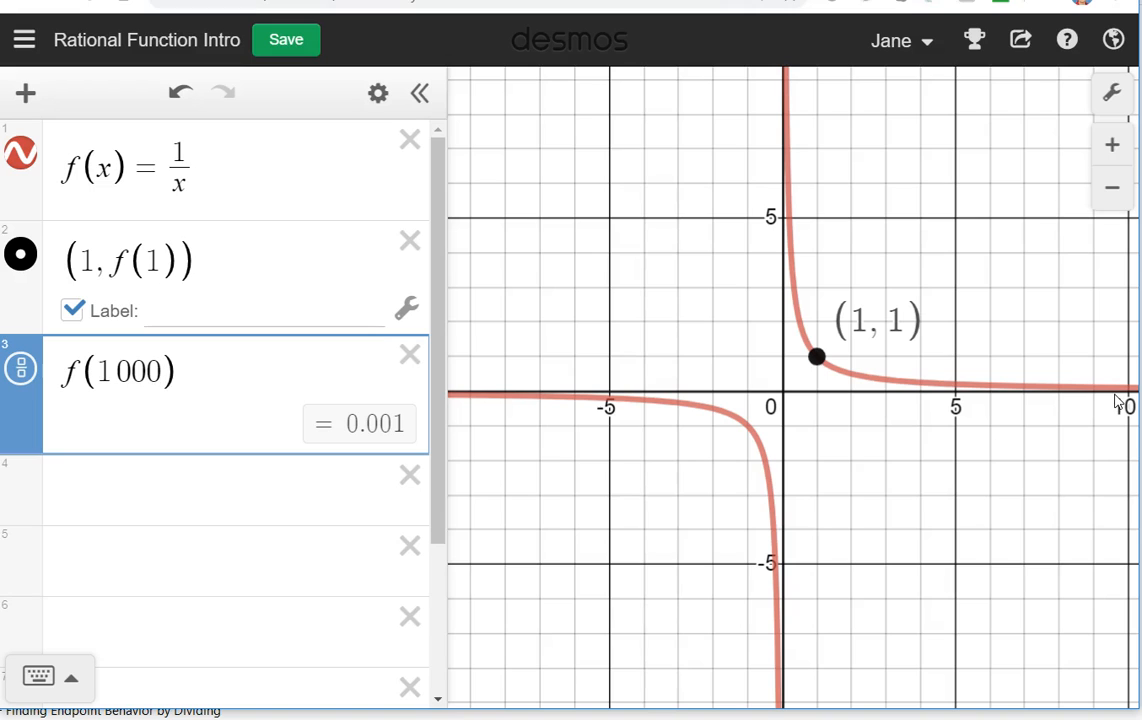
type("0")
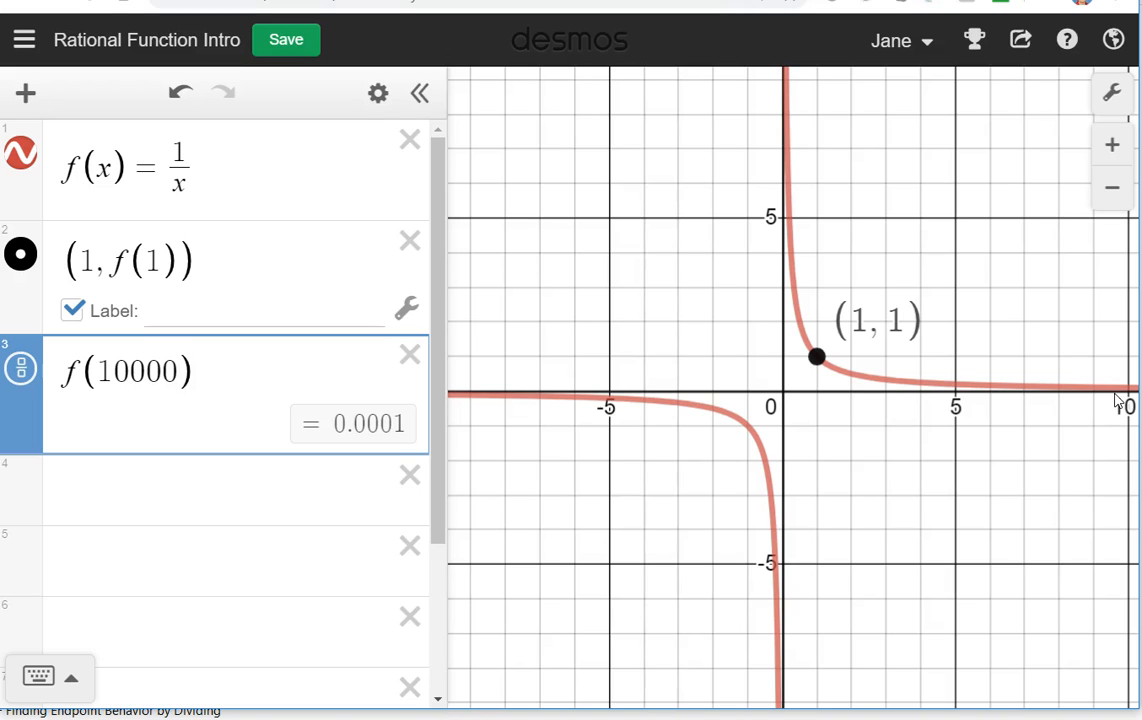
type("000")
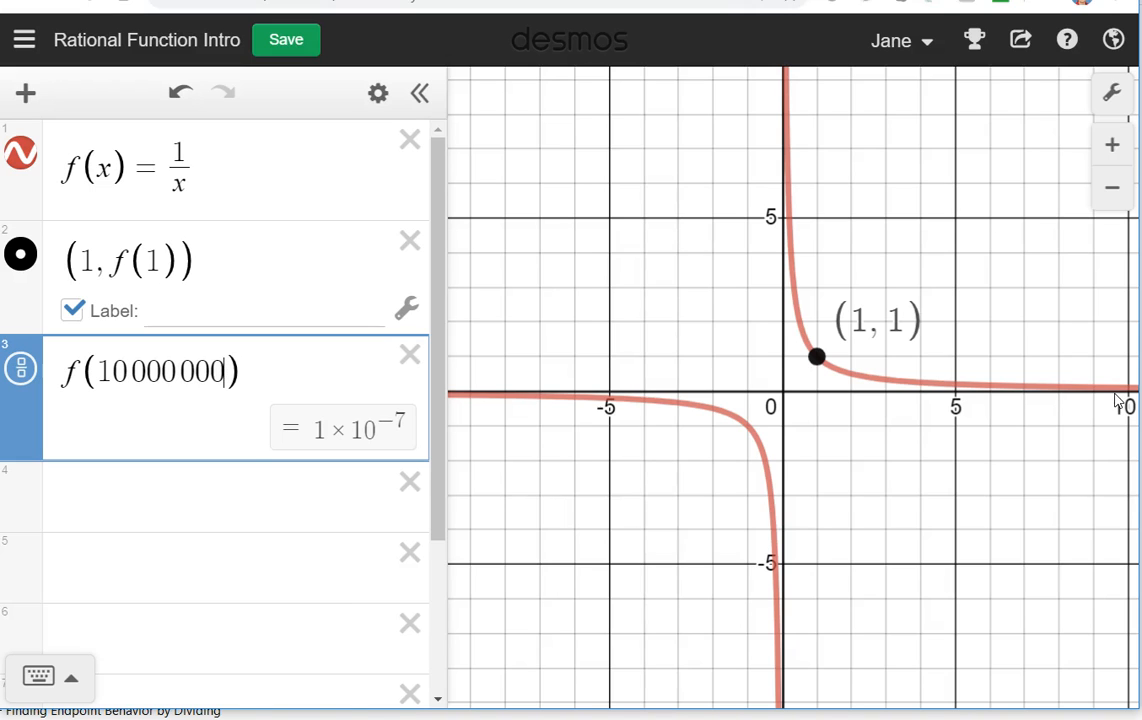
key("Left")
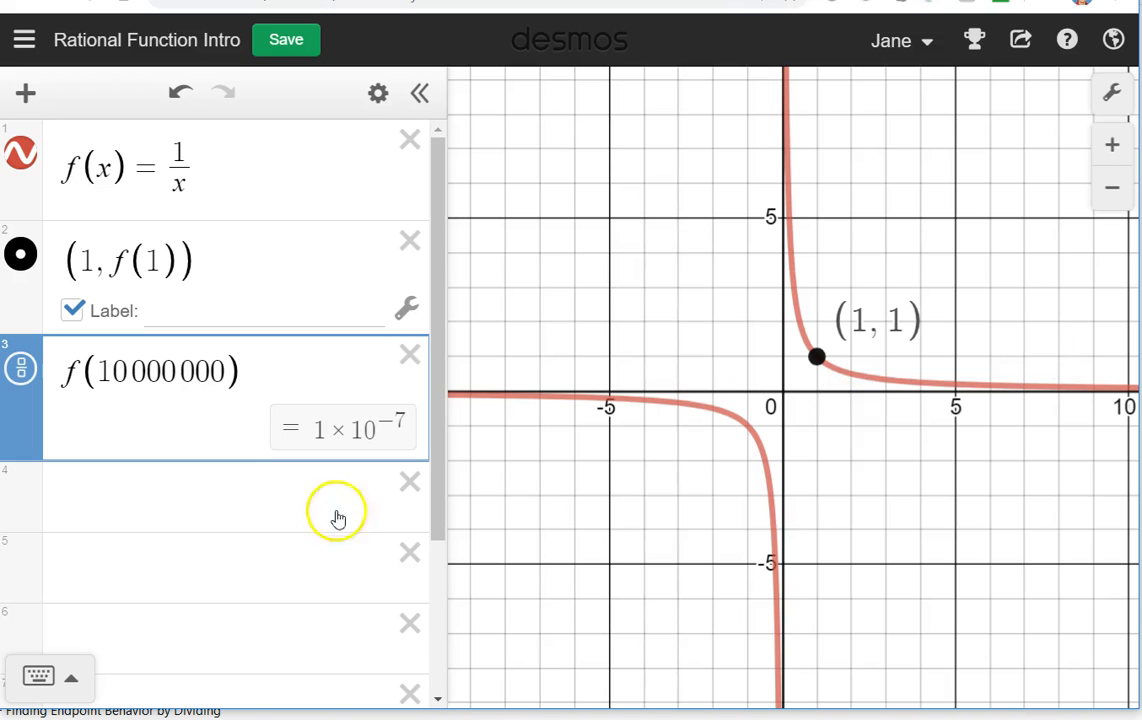
mouse_move(444, 338)
left_mouse_down()
mouse_move(515, 339)
mouse_move(454, 338)
left_mouse_up()
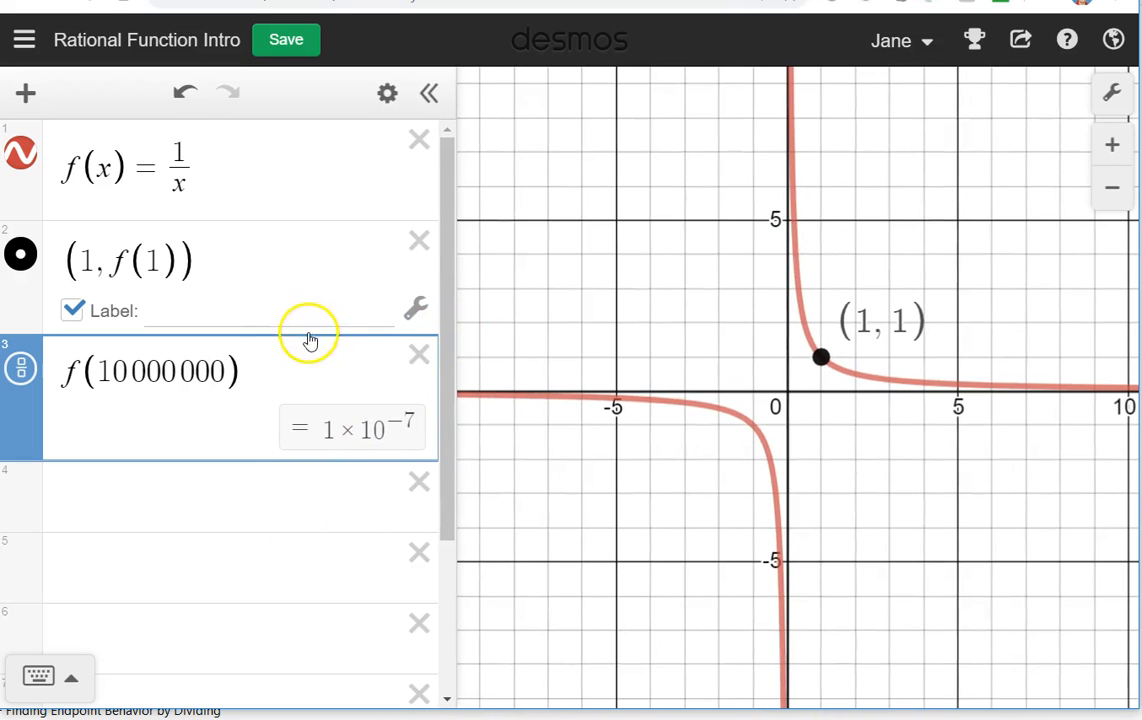
key("BackSpace")
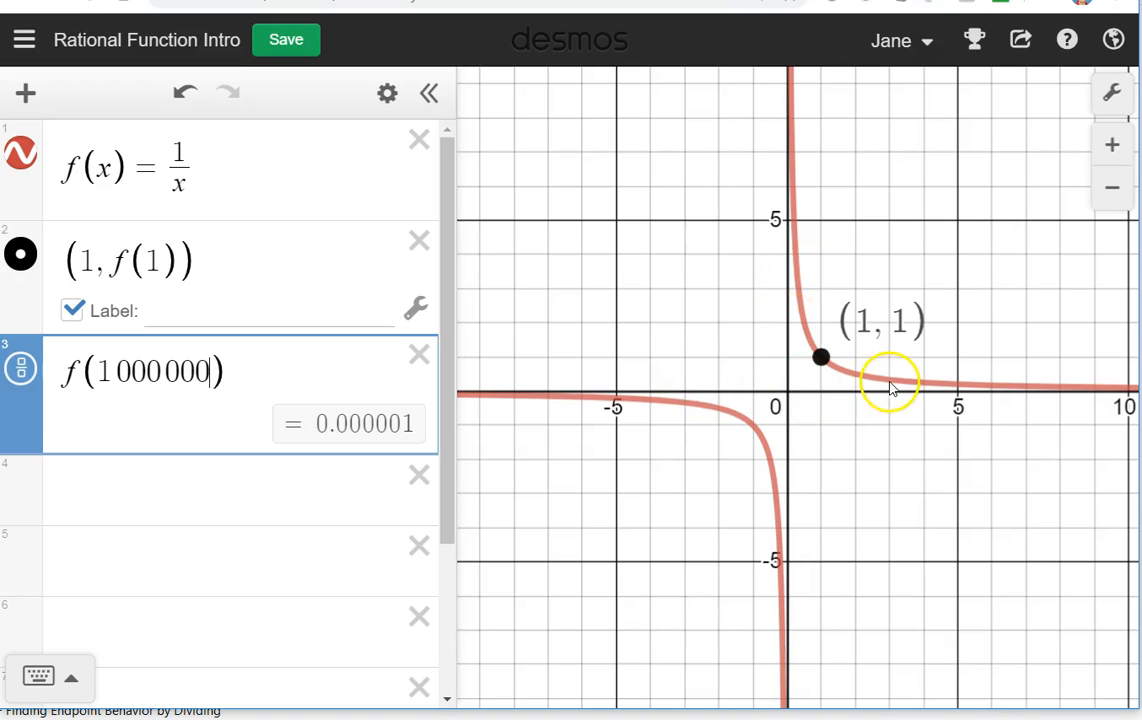
Zoom the graph out to show ±200 on the axes, examine the curve's end behavior, and return to the original scale.
left_click(1112, 187)
left_click(1112, 187)
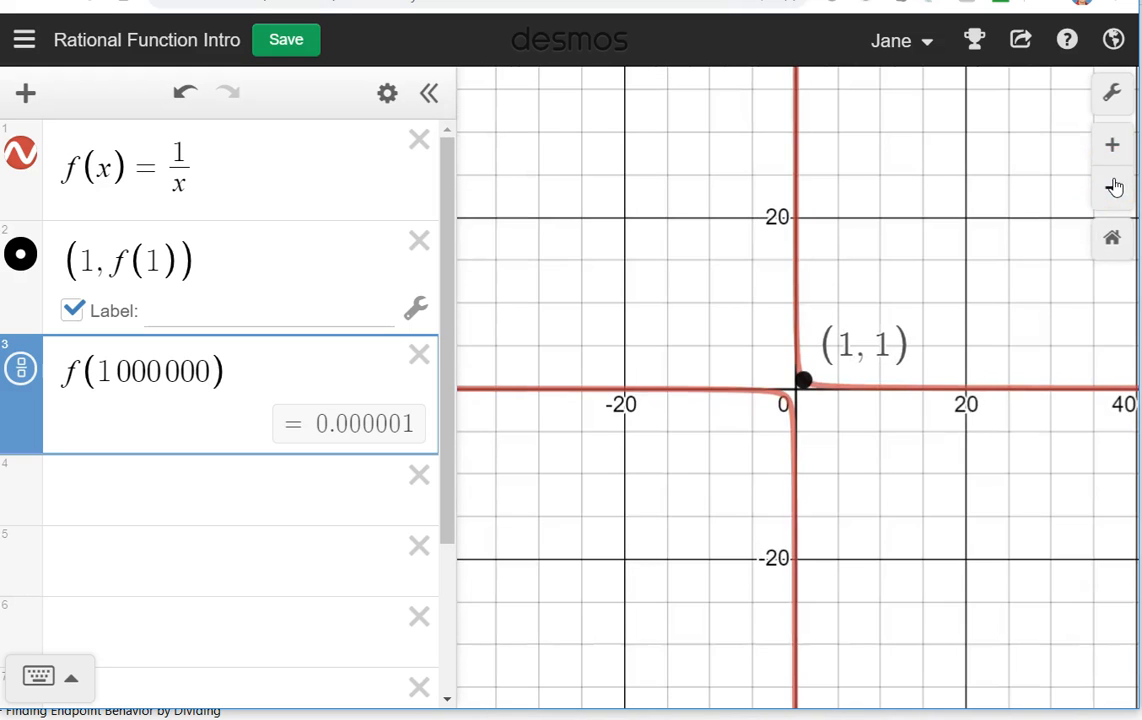
left_click(1112, 187)
left_click(1112, 187)
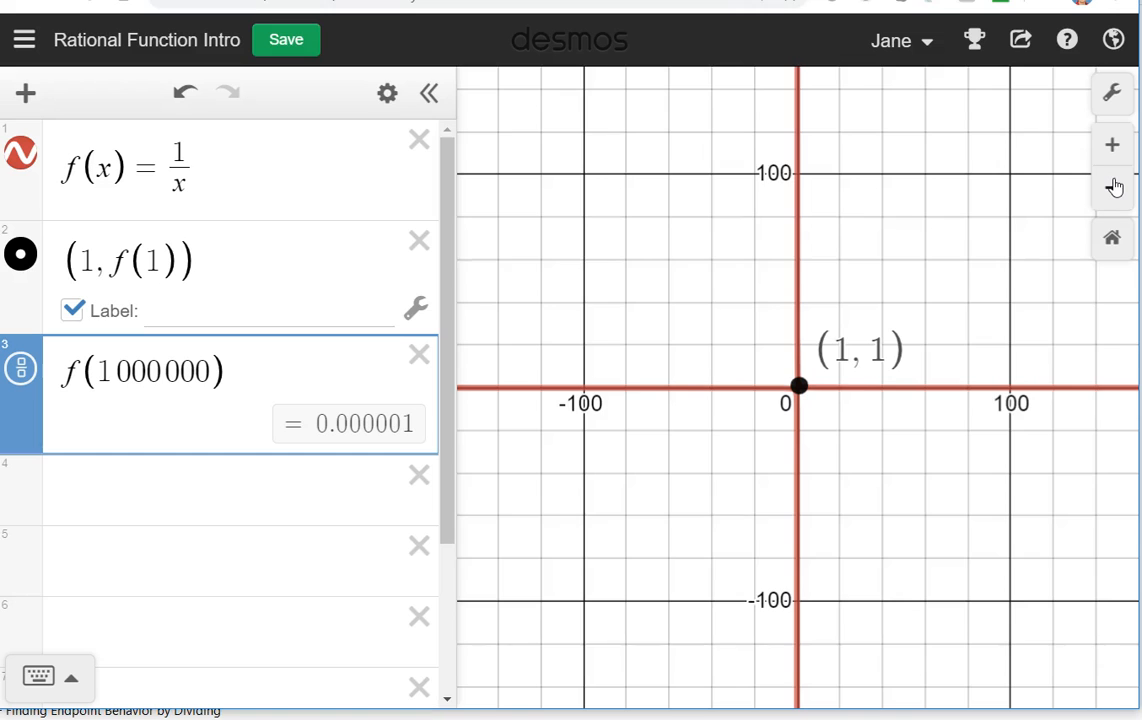
left_click(1112, 187)
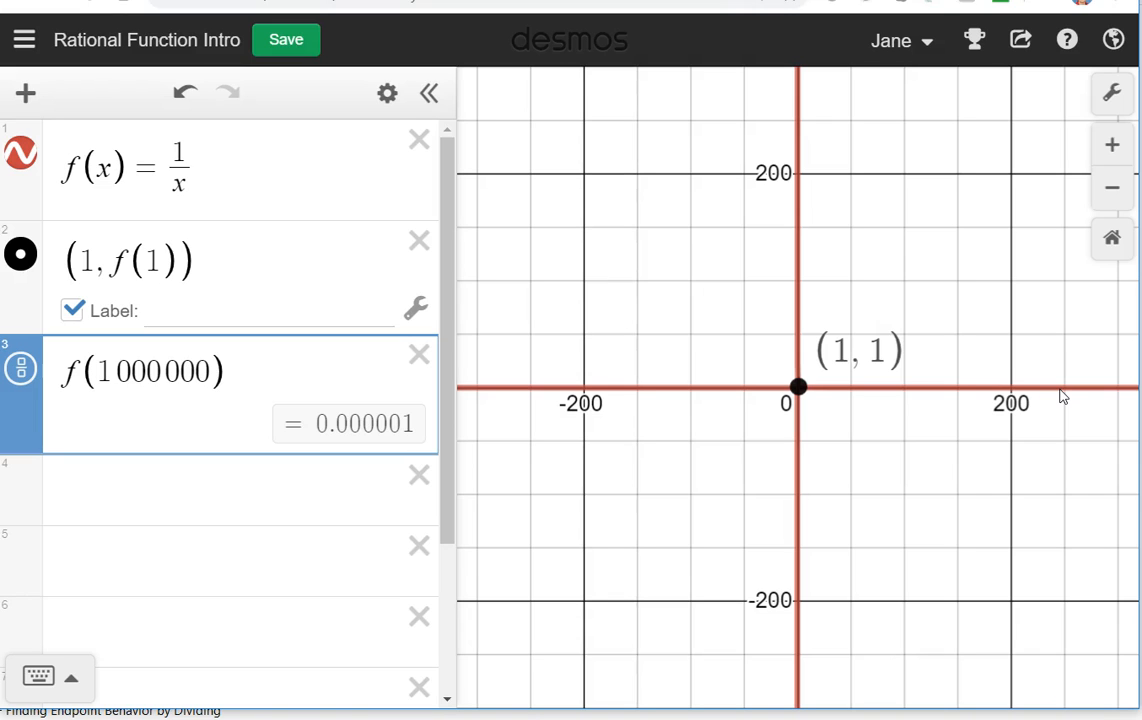
left_click(836, 184)
left_click(1111, 147)
left_click(1111, 147)
left_click(1111, 147)
left_click(1111, 147)
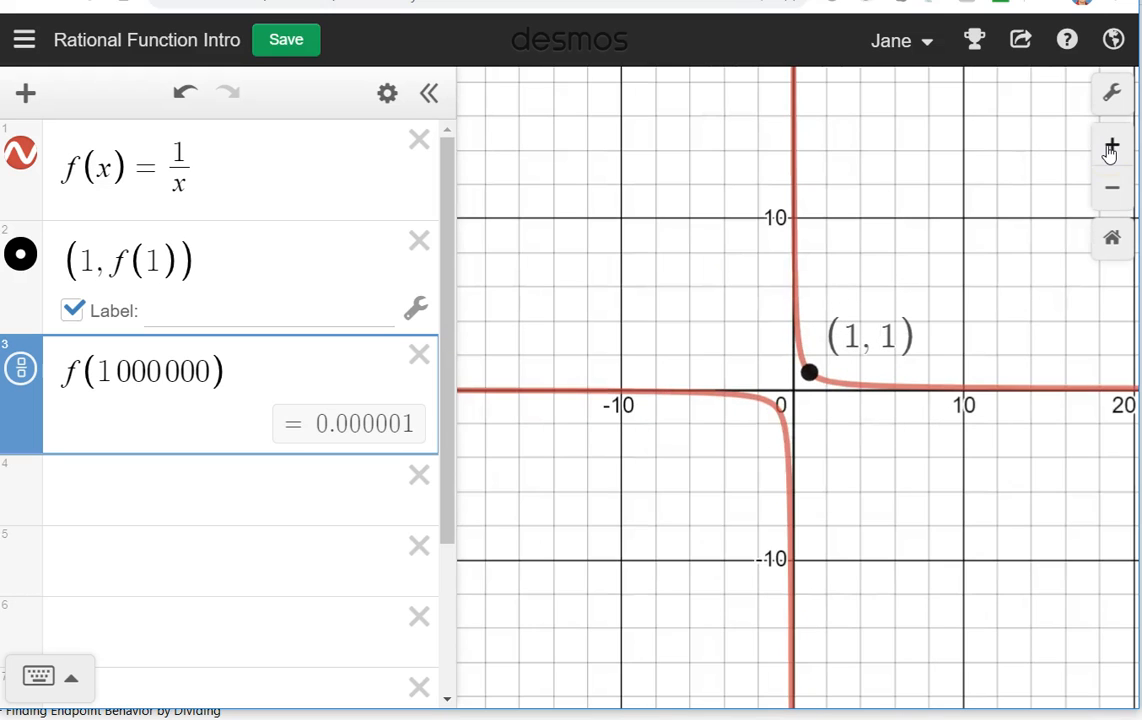
left_click(1111, 147)
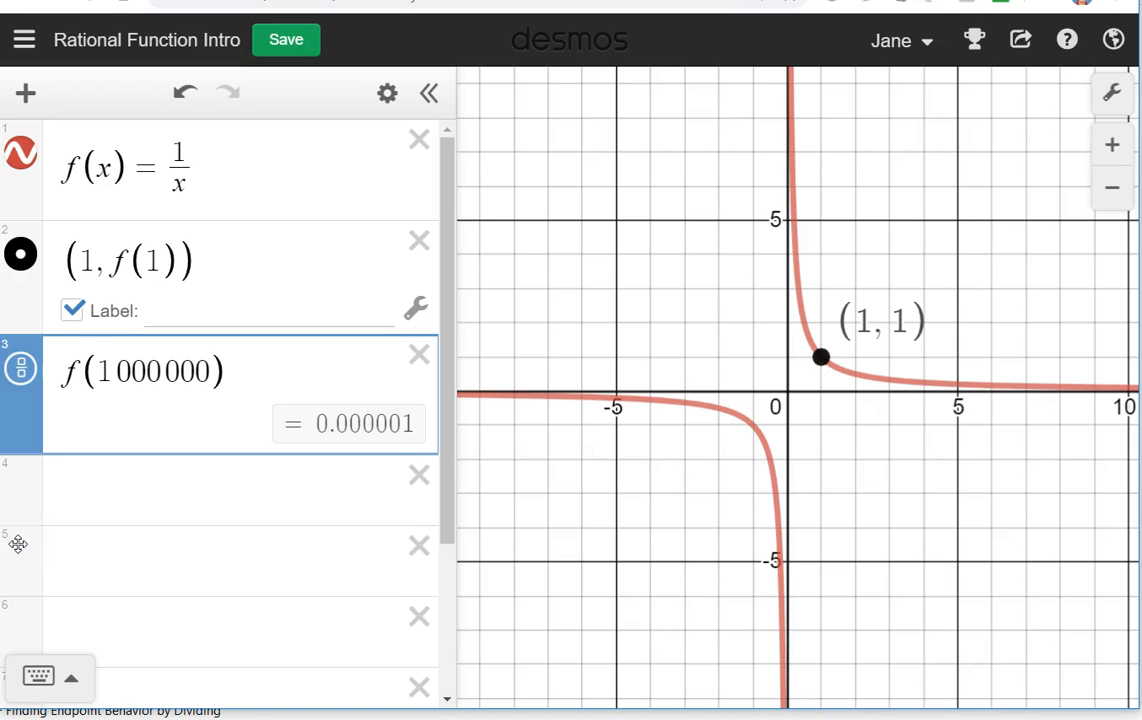
Change the function to f(x) = 1/(x − 2) and evaluate it at x = 2.
left_click(197, 168)
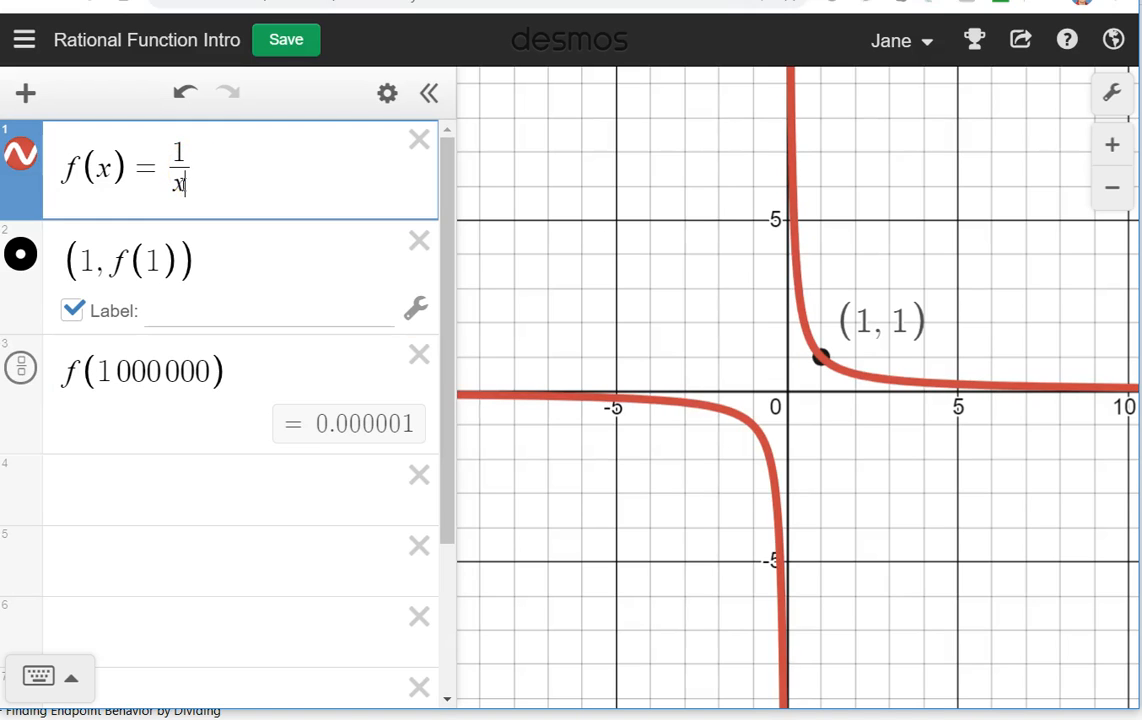
type("-")
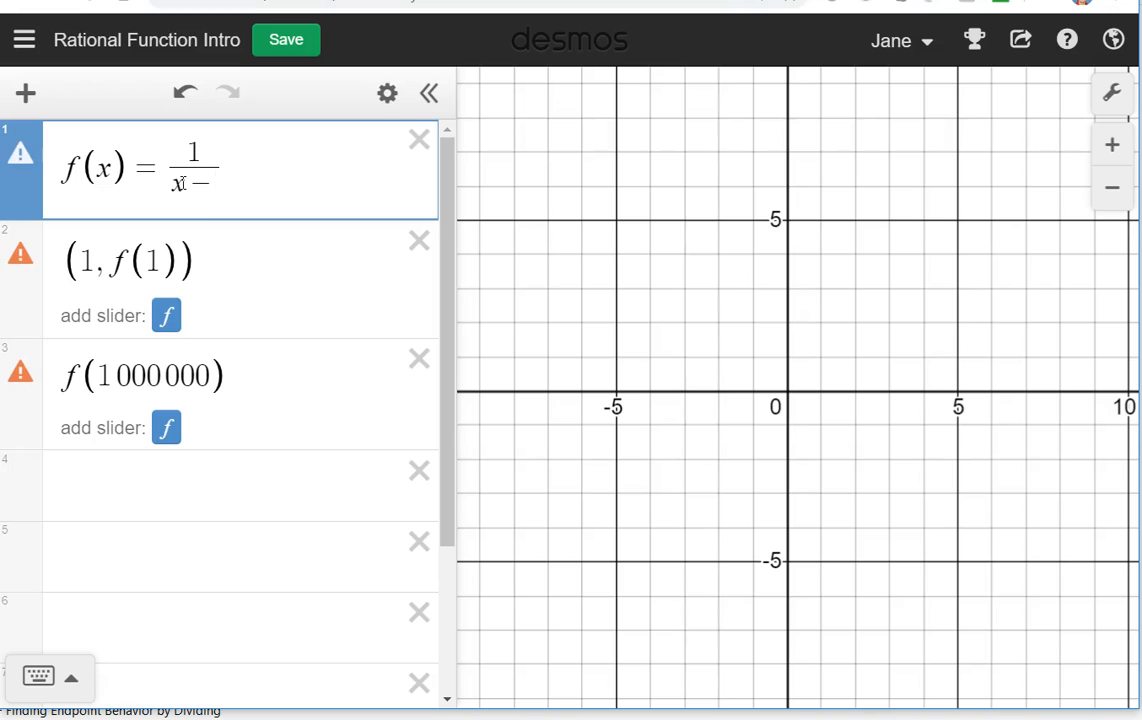
type("2")
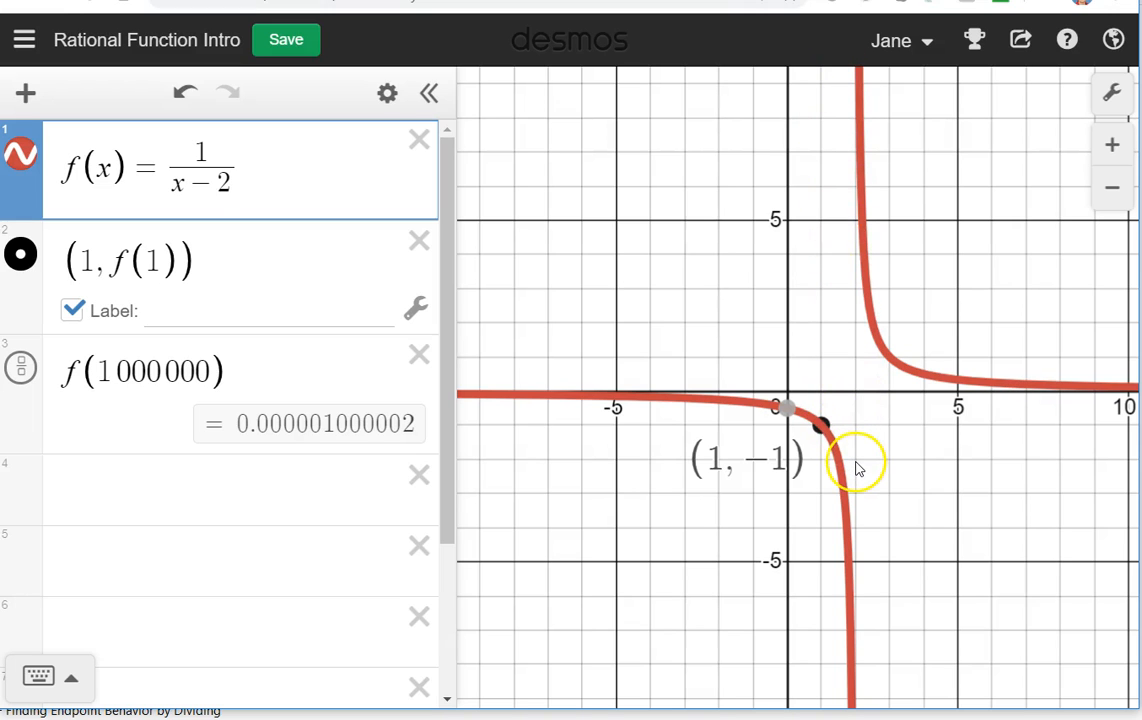
left_click_drag(210, 364, 103, 370)
type("2")
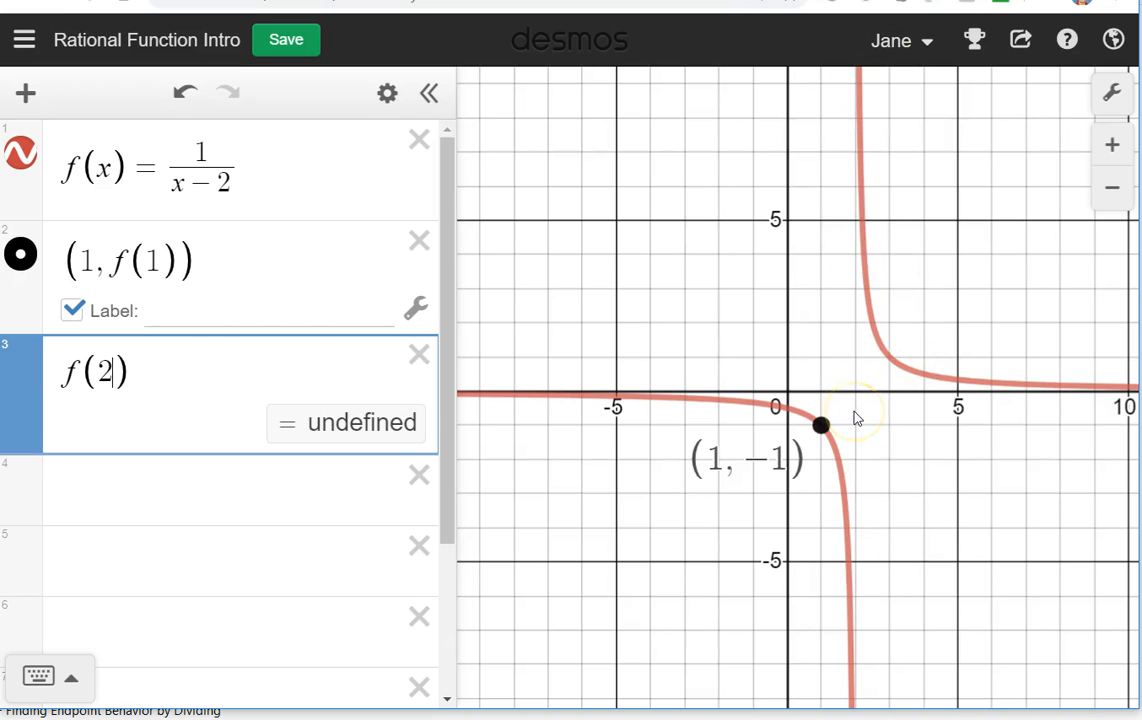
Add 1 outside the fraction in f(x) and evaluate the function at 10000000.
left_click(245, 160)
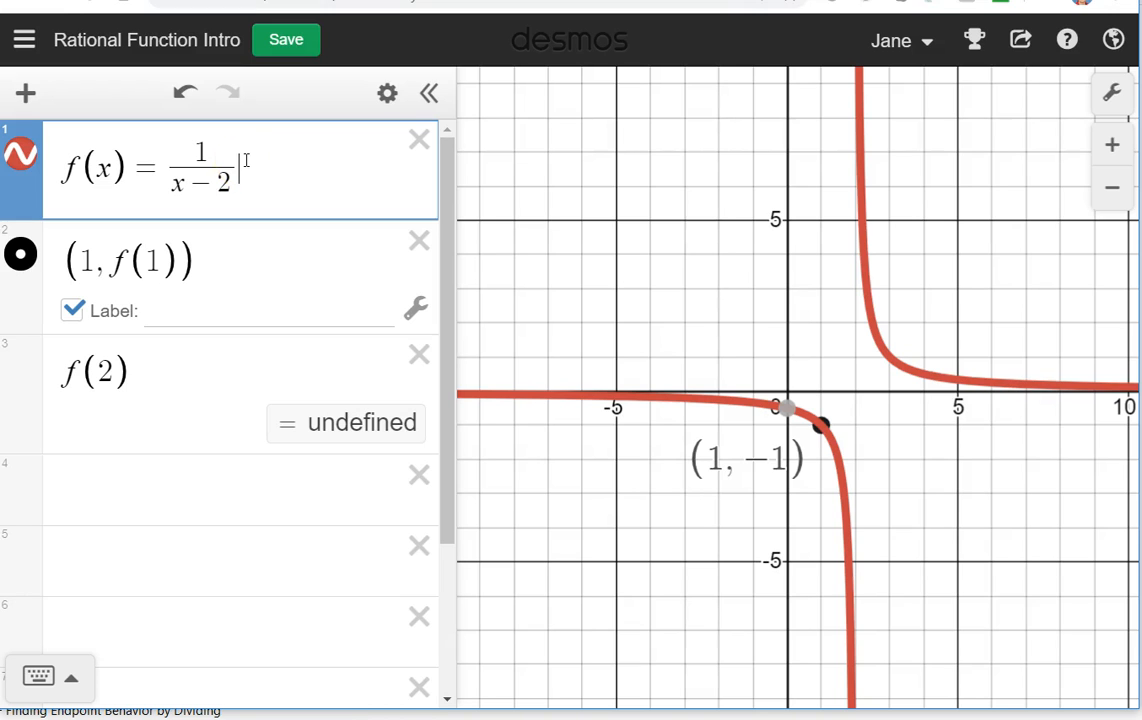
type("+1")
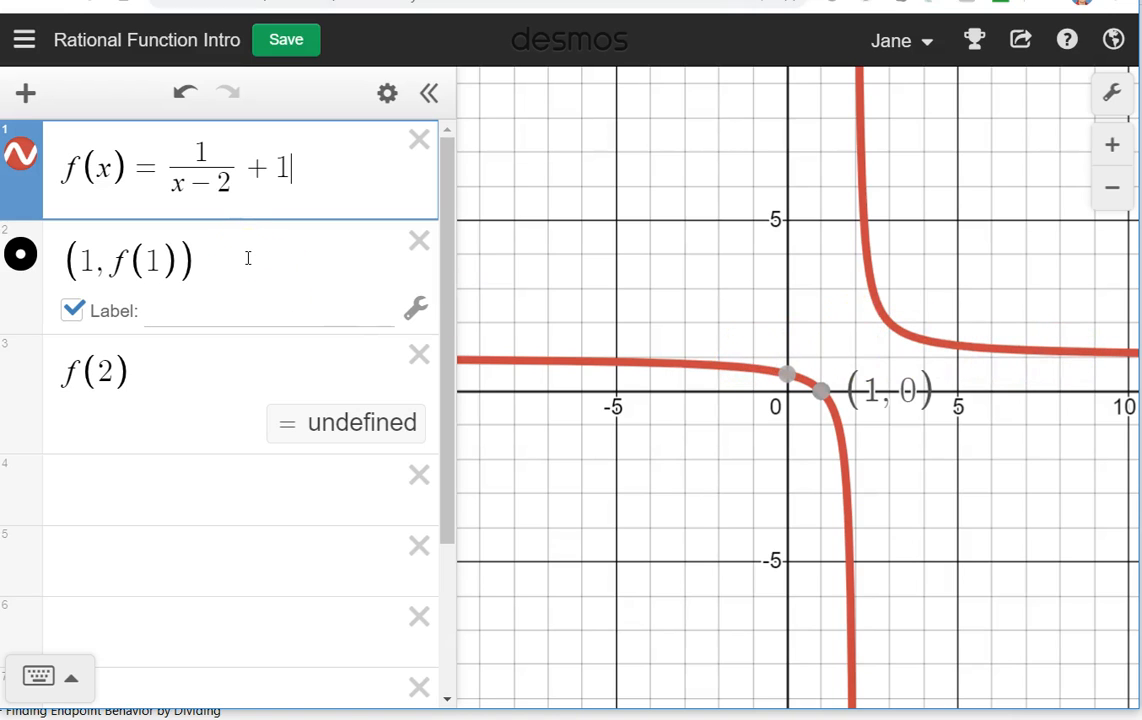
left_click(111, 368)
double_click(111, 368)
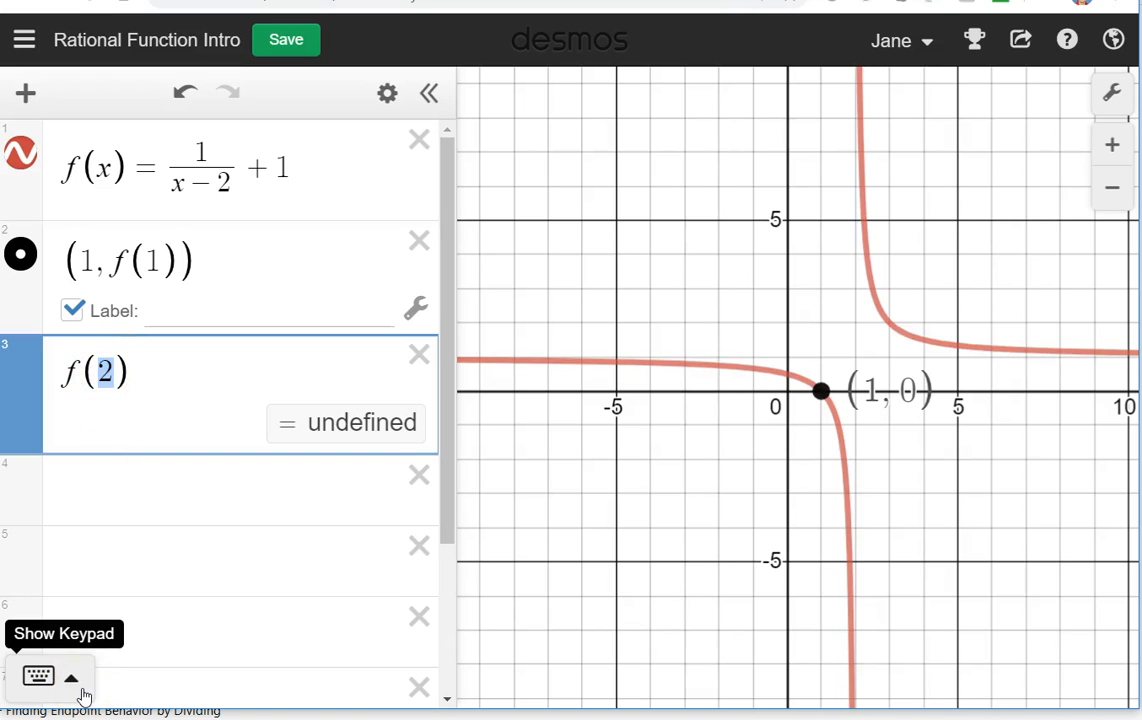
type("100000")
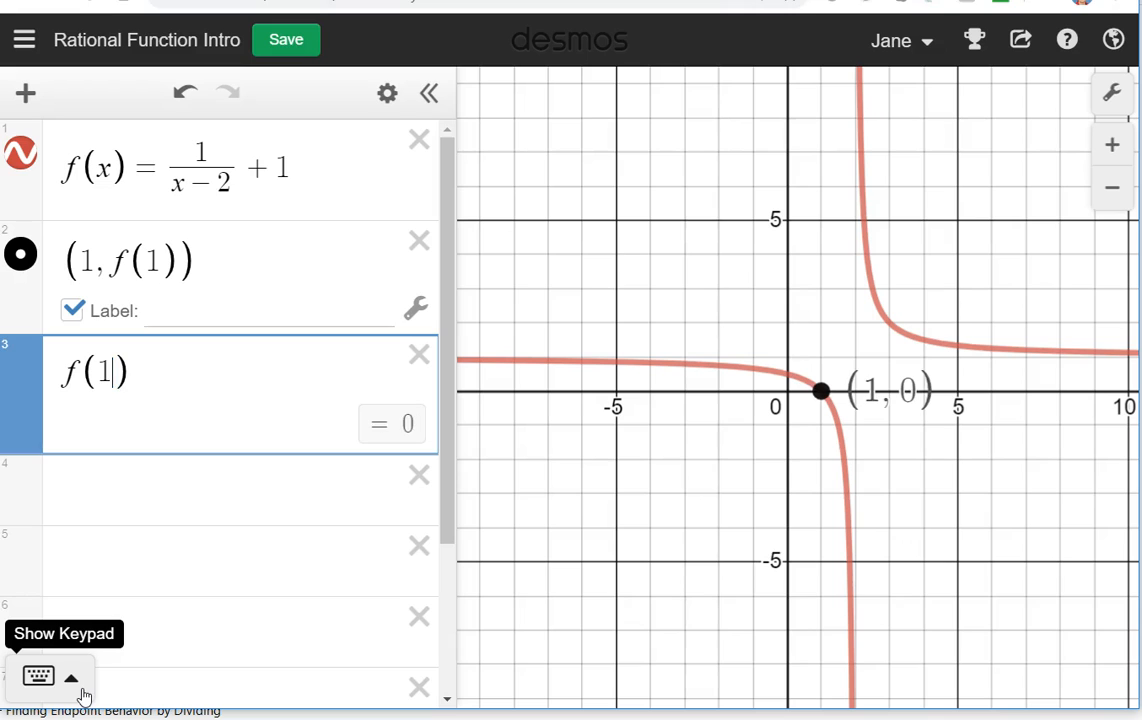
type("00")
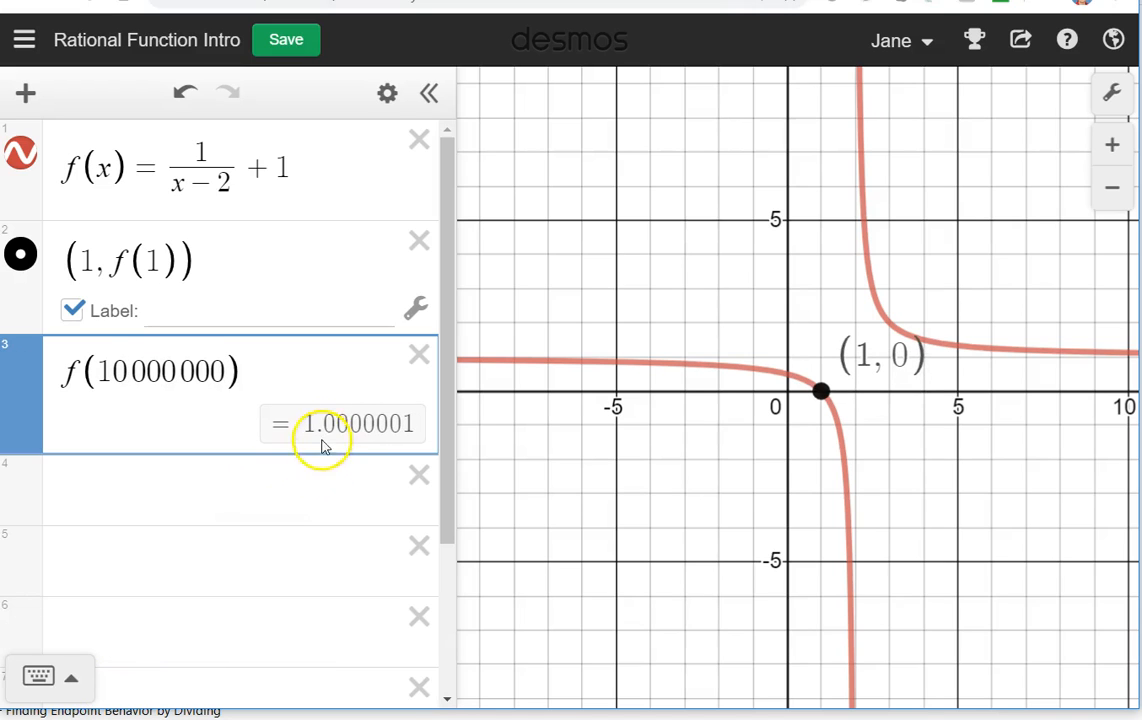
Change the constant added after the fraction in f(x) to 3.
left_click(288, 167)
double_click(288, 167)
type("3")
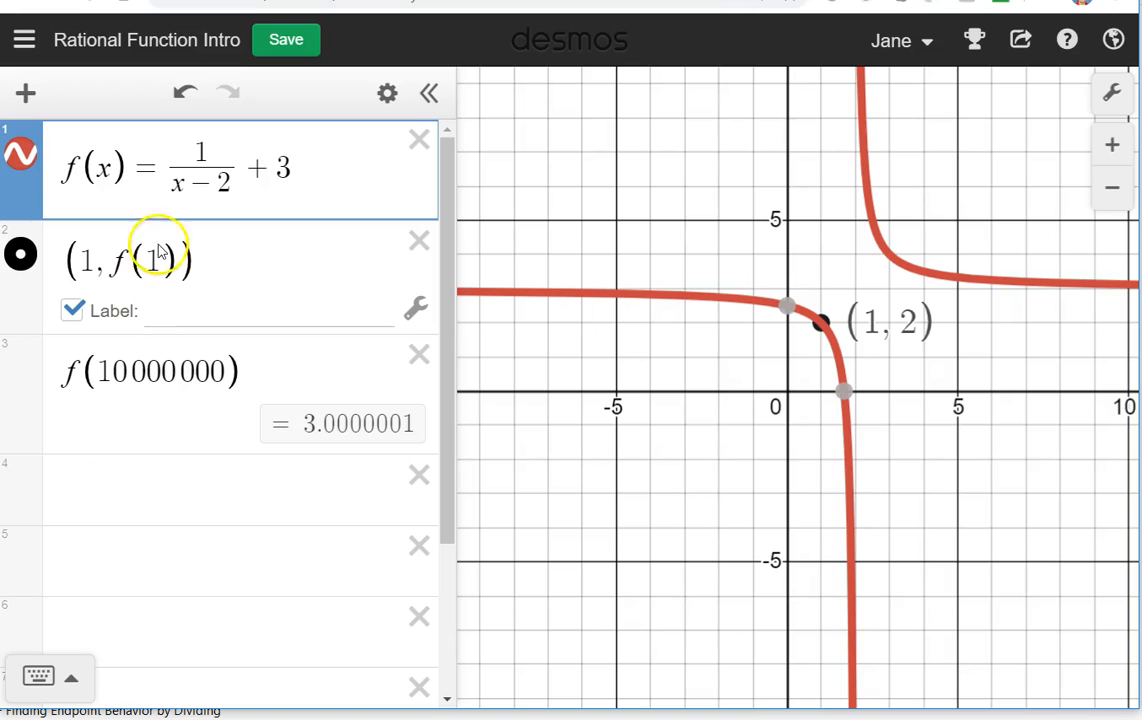
Remove the − 2 from the denominator and the + 3 constant, restoring f(x) = 1/x.
left_click(230, 185)
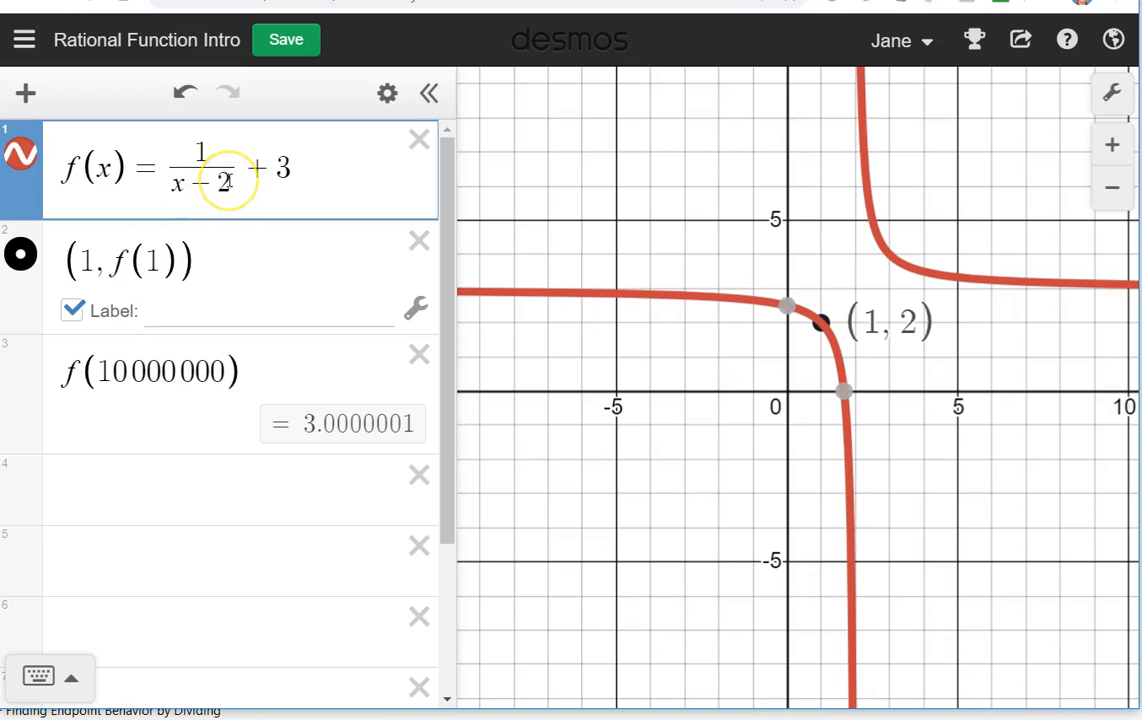
key("BackSpace")
key("BackSpace")
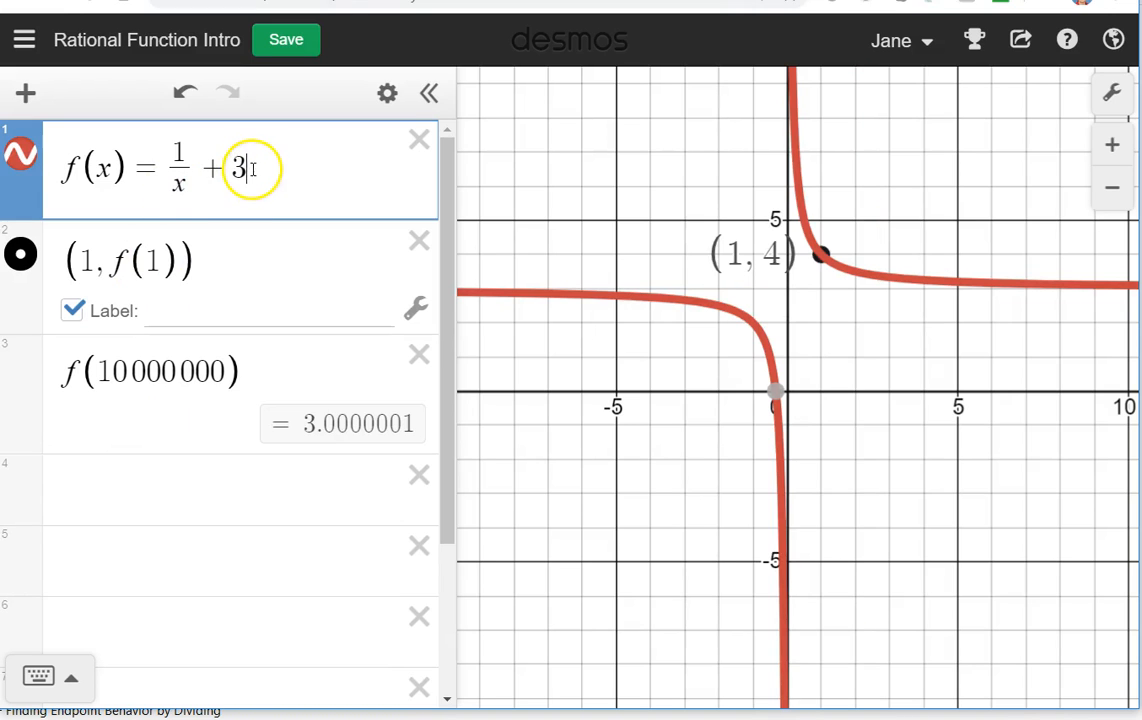
key("BackSpace")
key("BackSpace")
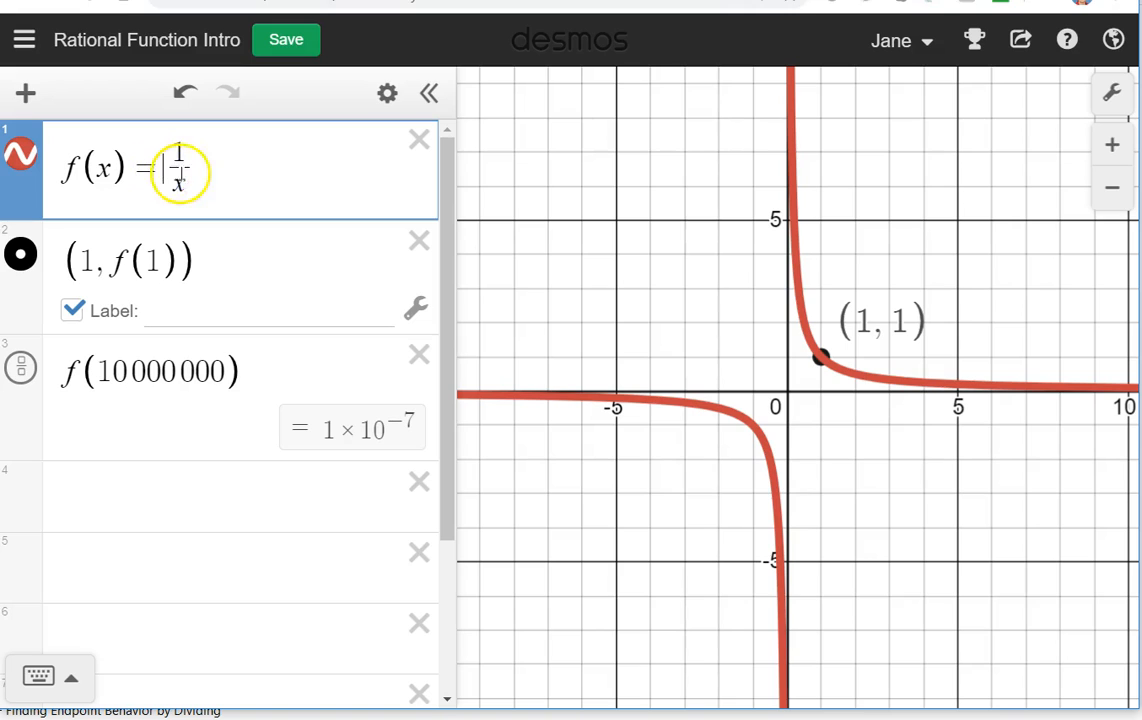
Enclose the fraction 1/x in f(x) in parentheses and multiply it first by 2 and then by −3.
left_click_drag(178, 174, 198, 179)
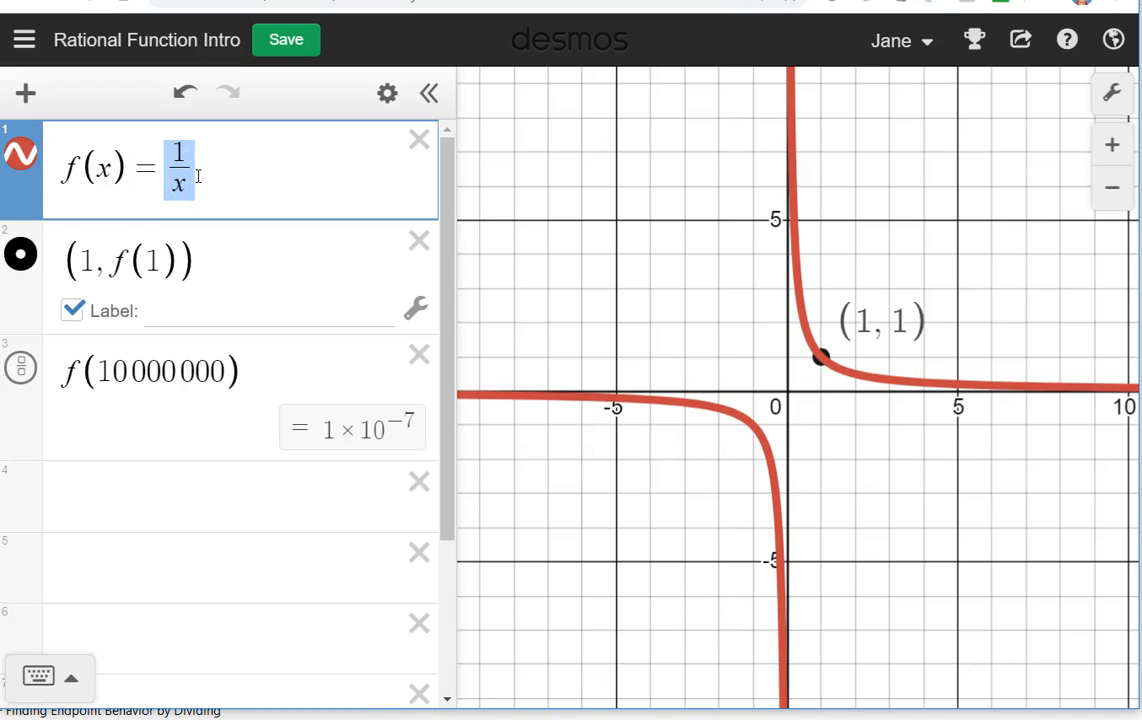
type("(")
left_click(164, 172)
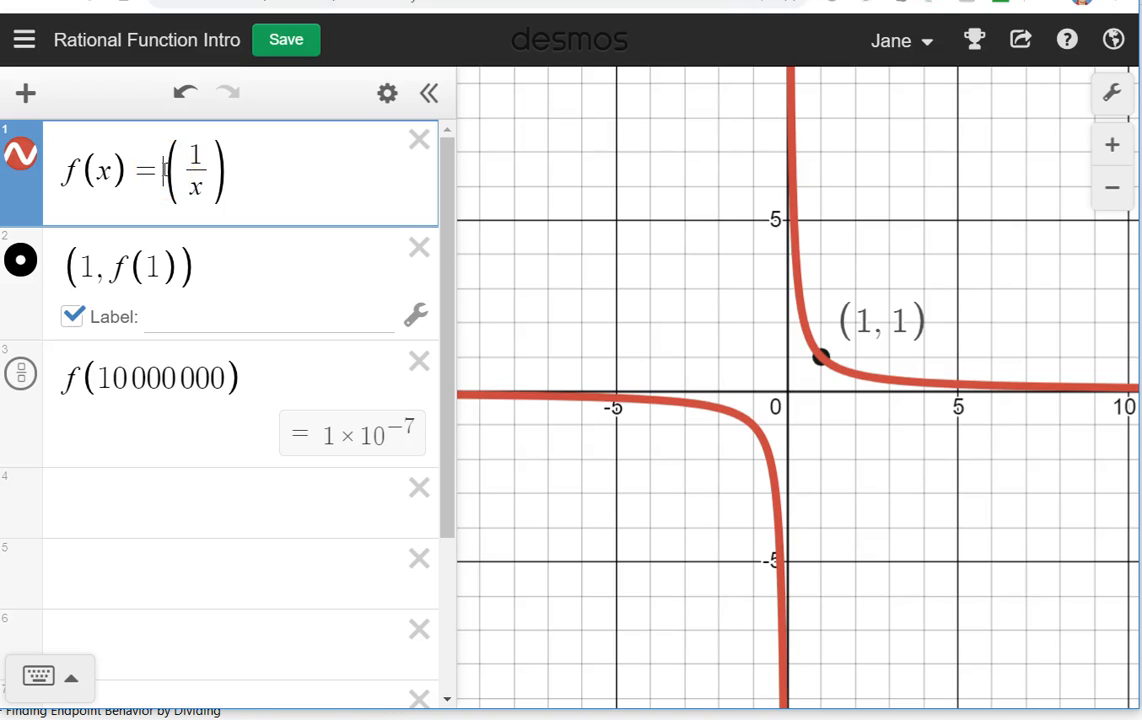
type("2")
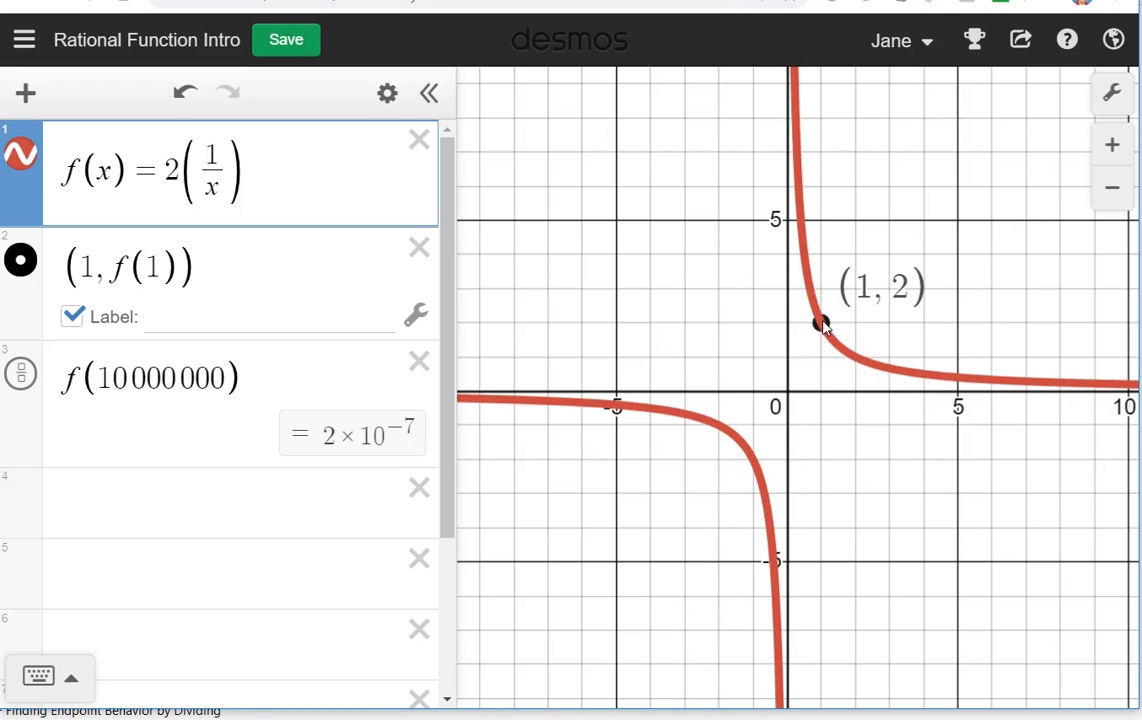
key("BackSpace")
type("-3")
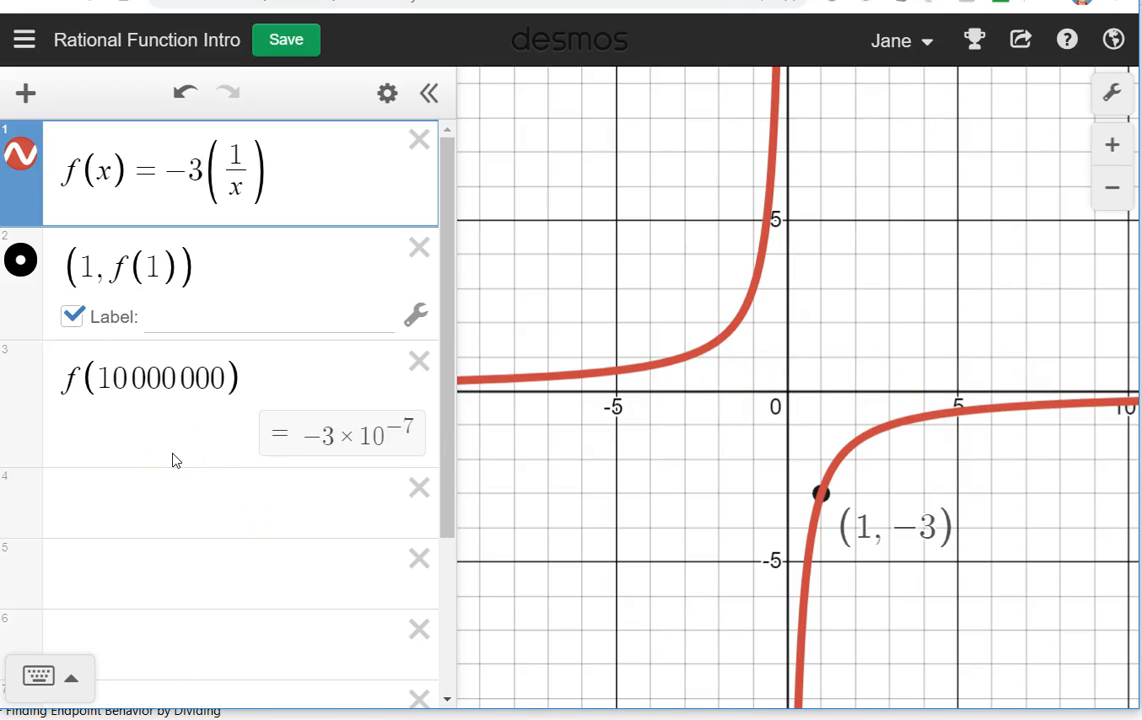
Remove the −3 multiplier and the parentheses around the fraction, restoring f(x) = 1/x.
key("BackSpace")
key("BackSpace")
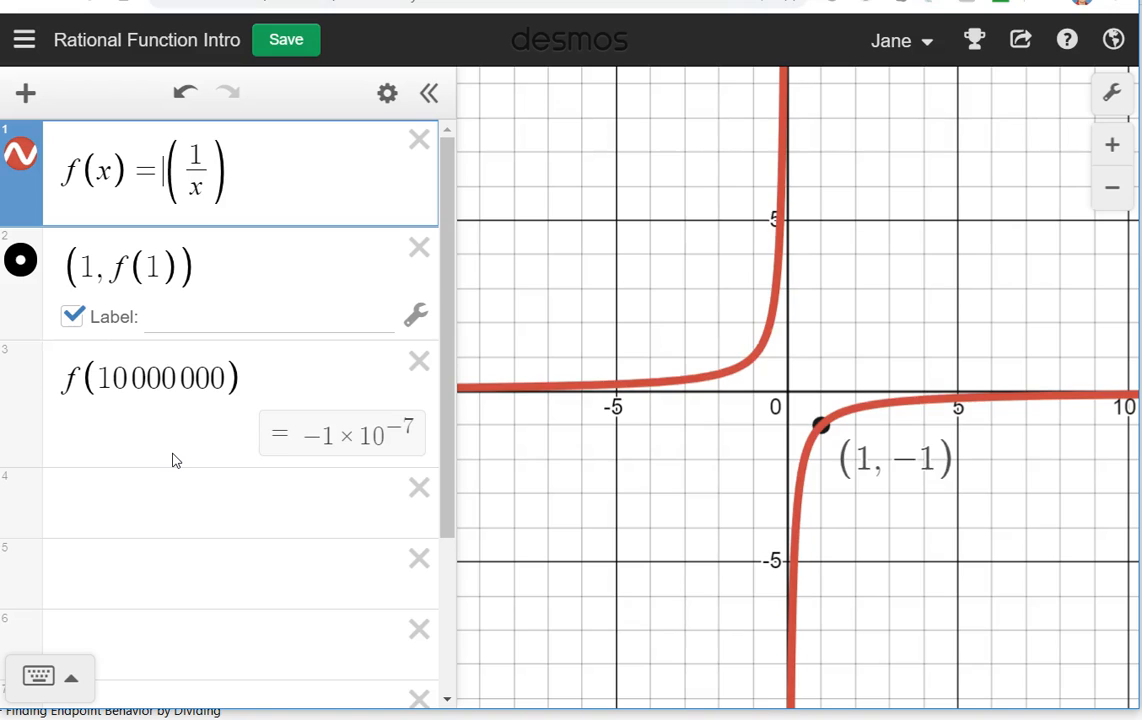
left_click(187, 174)
key("BackSpace")
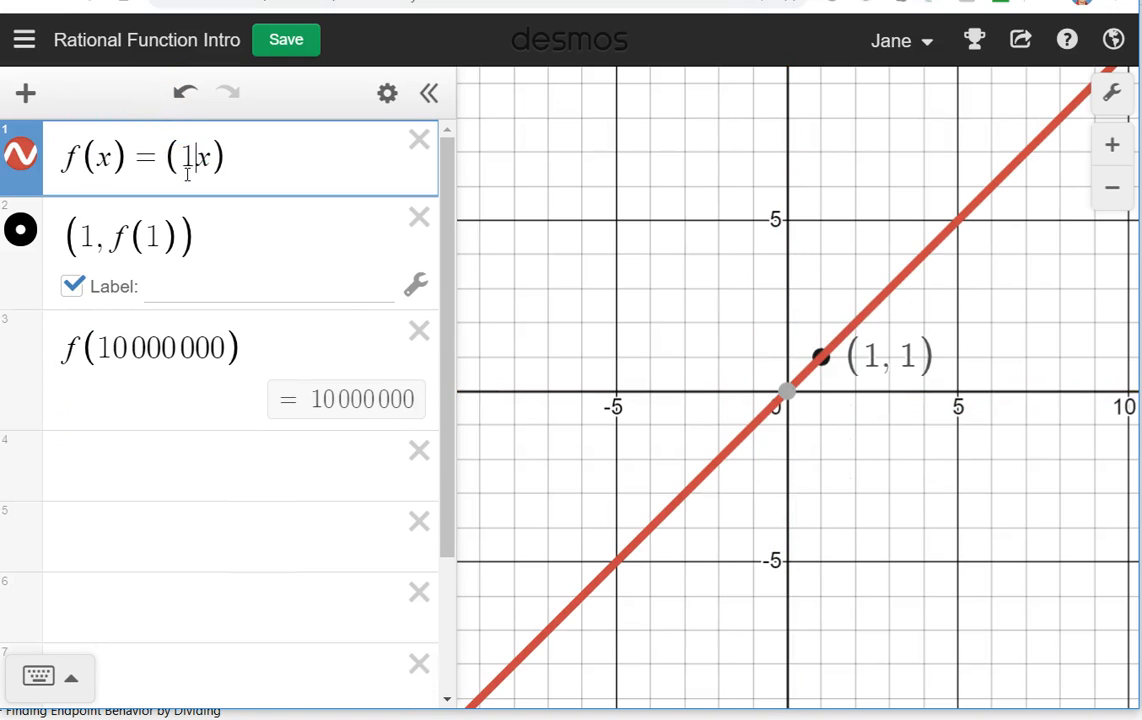
type("/ ")
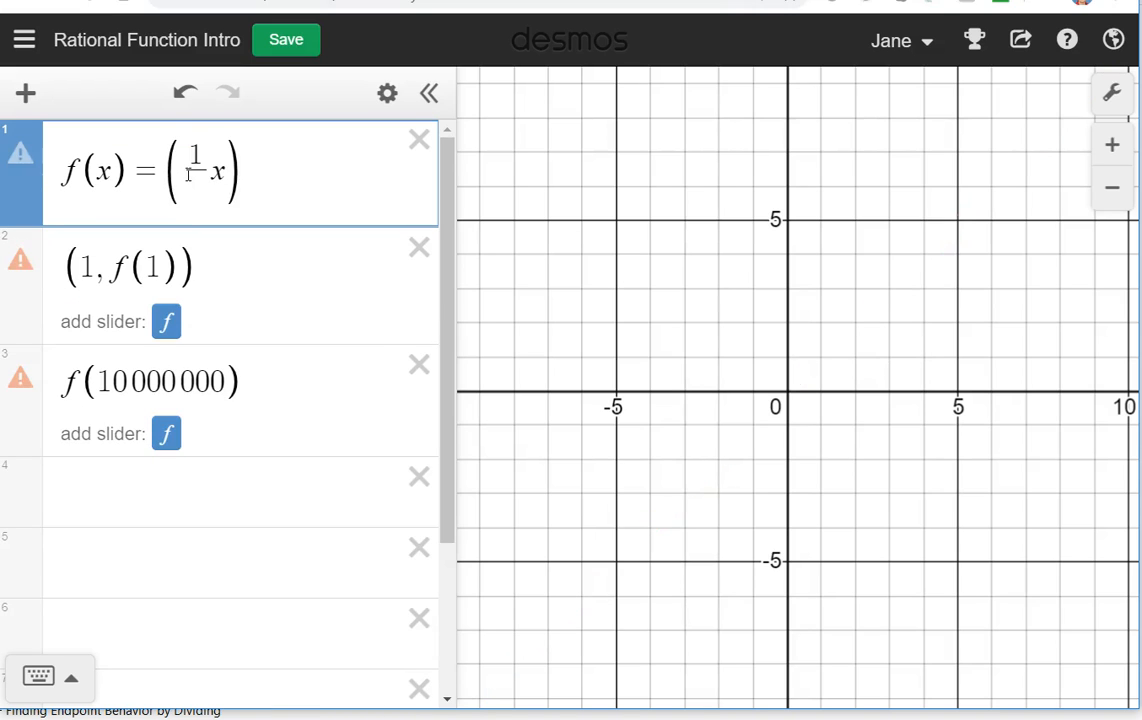
type("x")
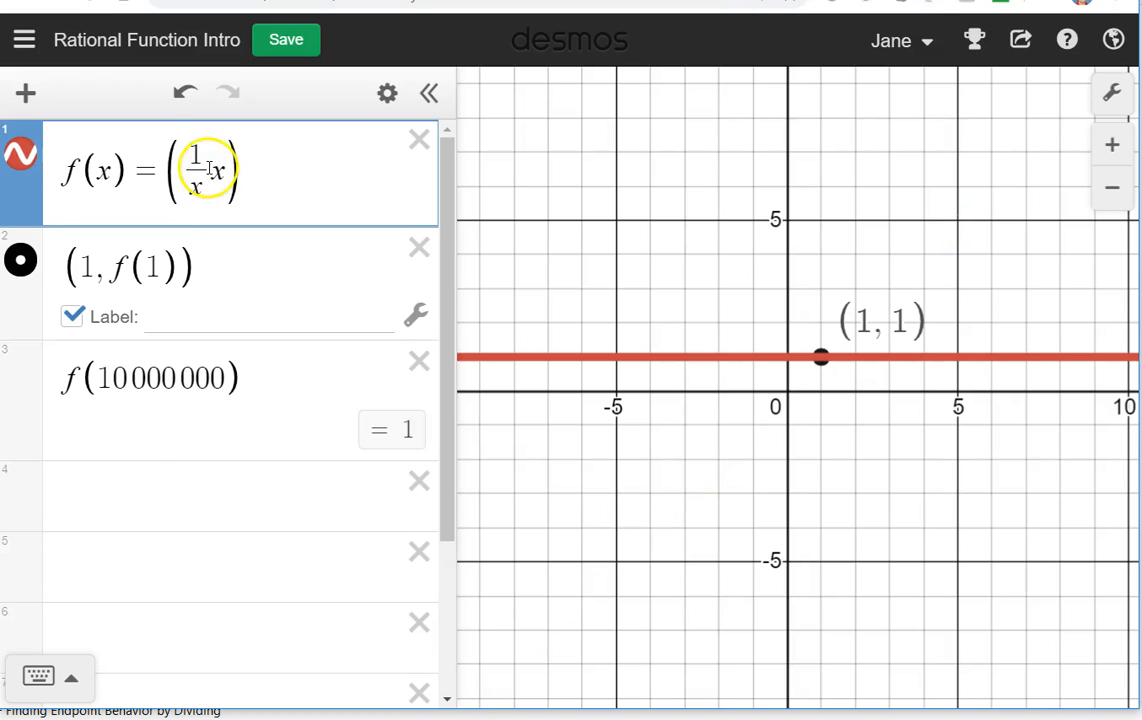
key("Left")
key("BackSpace")
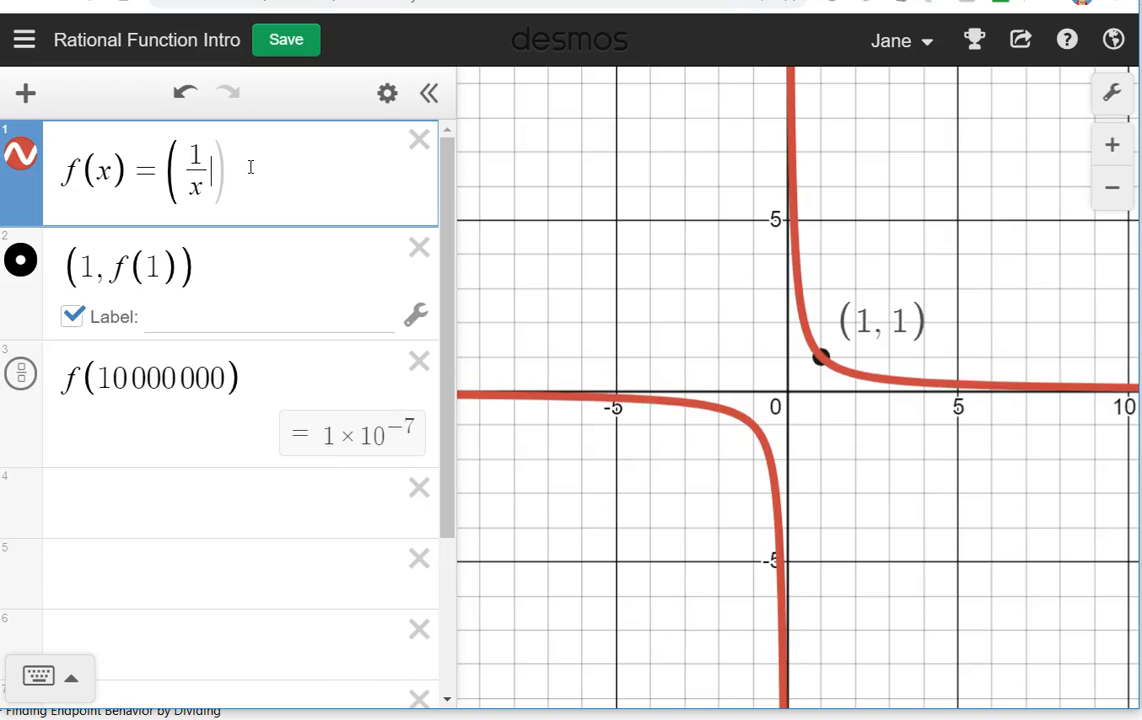
left_click(181, 172)
key("BackSpace")
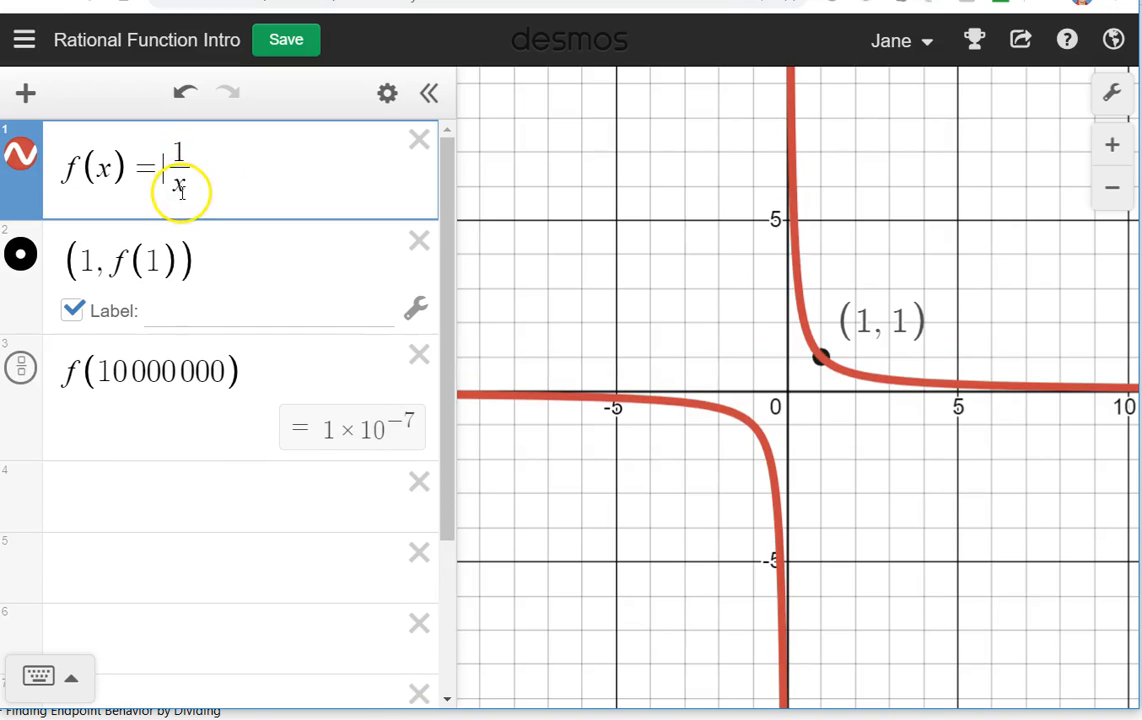
Change the numerator of the fraction in f(x) first to 3 and then to −2.
double_click(180, 152)
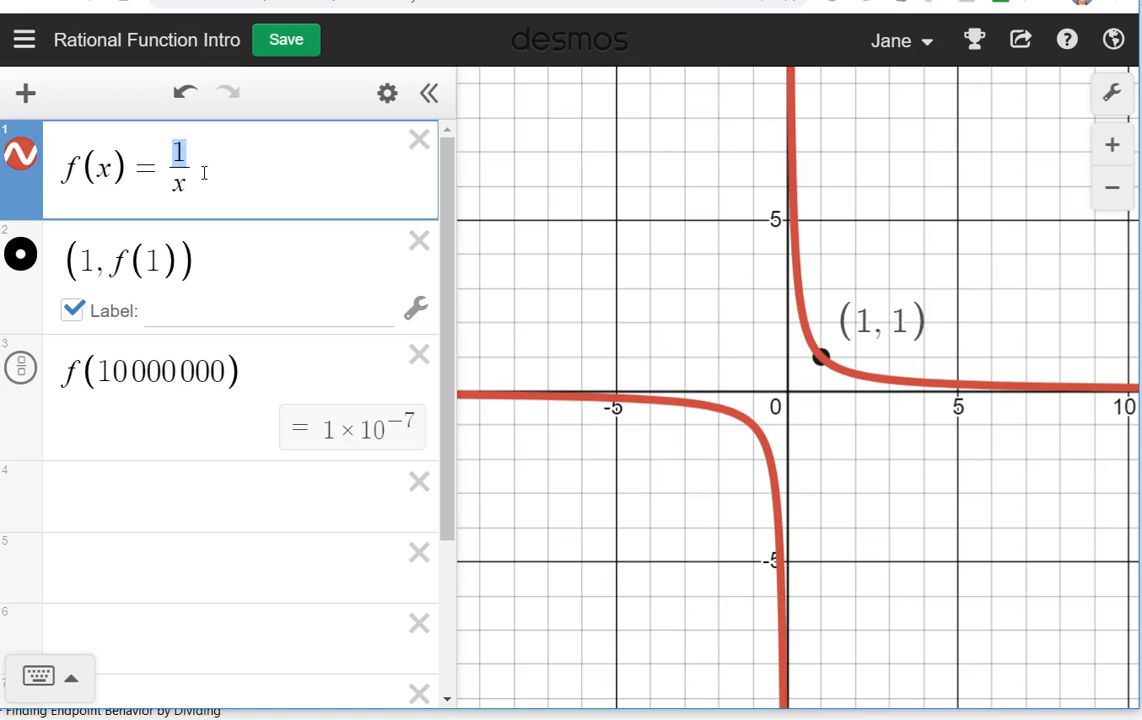
type("3")
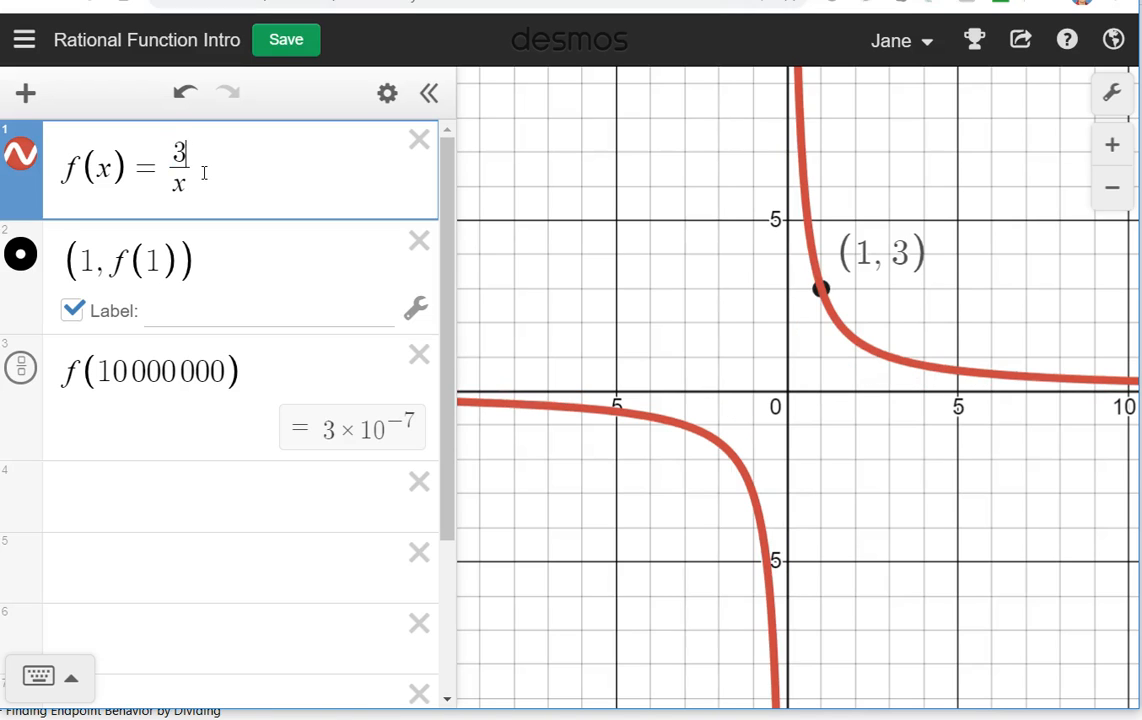
key("BackSpace")
type("-2")
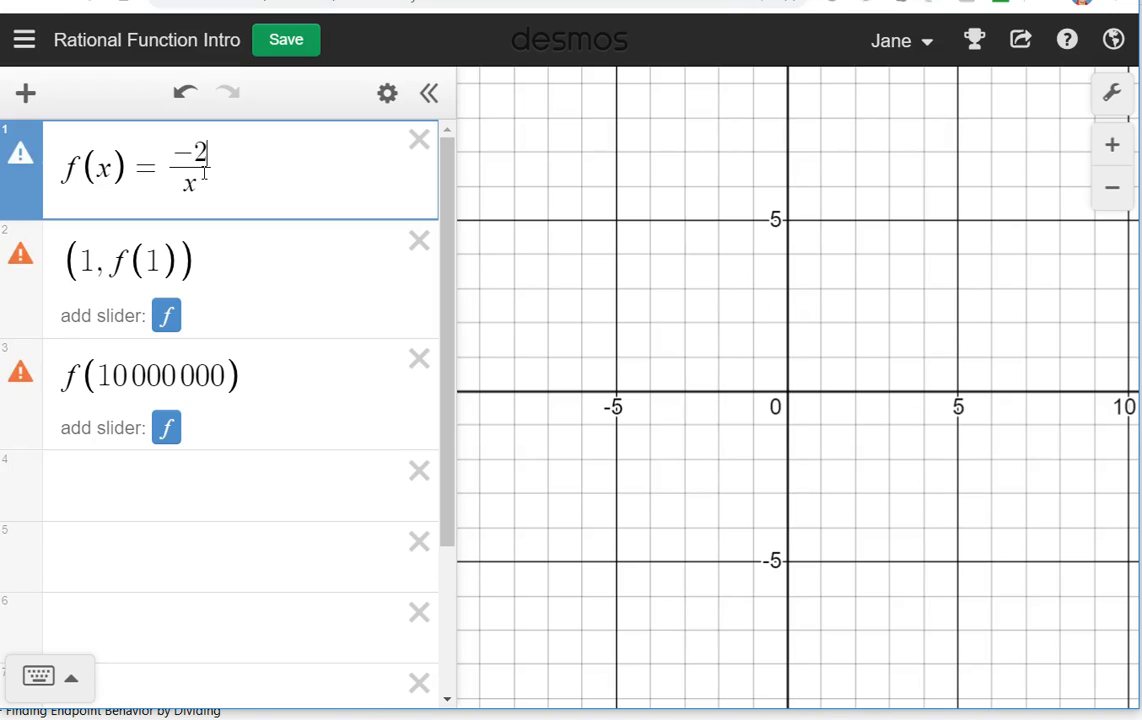